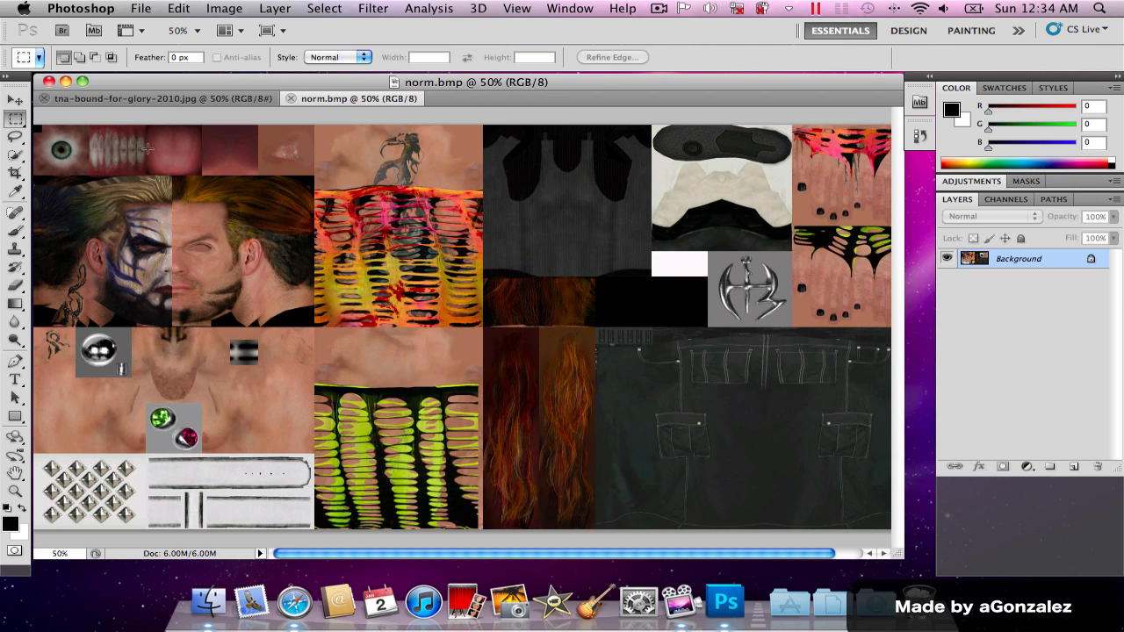
- Copy a rectangular selection around the middle wrestler's painted face in tna-bound-for-glory-2010.jpg
{"action": "left_click", "coordinate": [182, 96]}
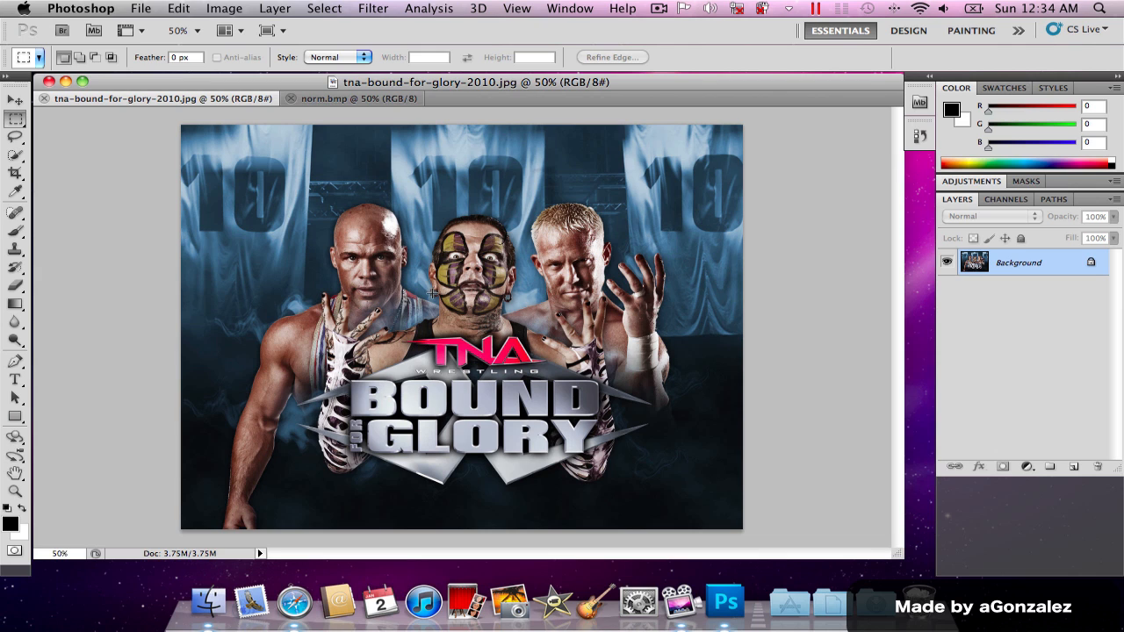
{"action": "key", "text": "z"}
{"action": "left_click", "coordinate": [473, 286]}
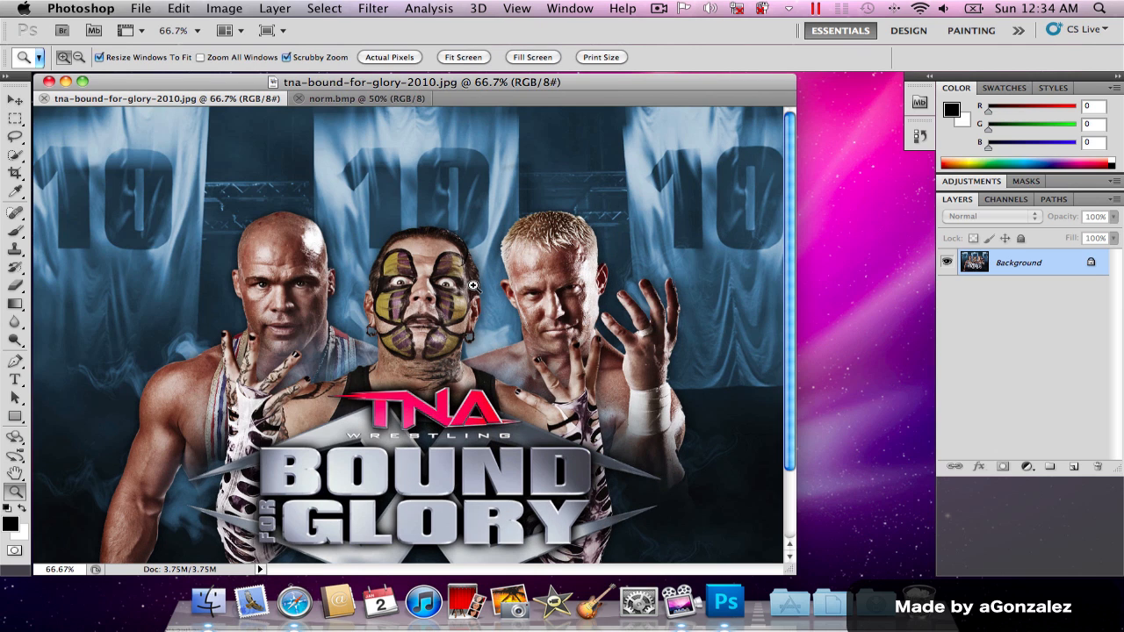
{"action": "left_click", "coordinate": [394, 297]}
{"action": "scroll", "coordinate": [423, 345], "scroll_direction": "down", "scroll_amount": 3}
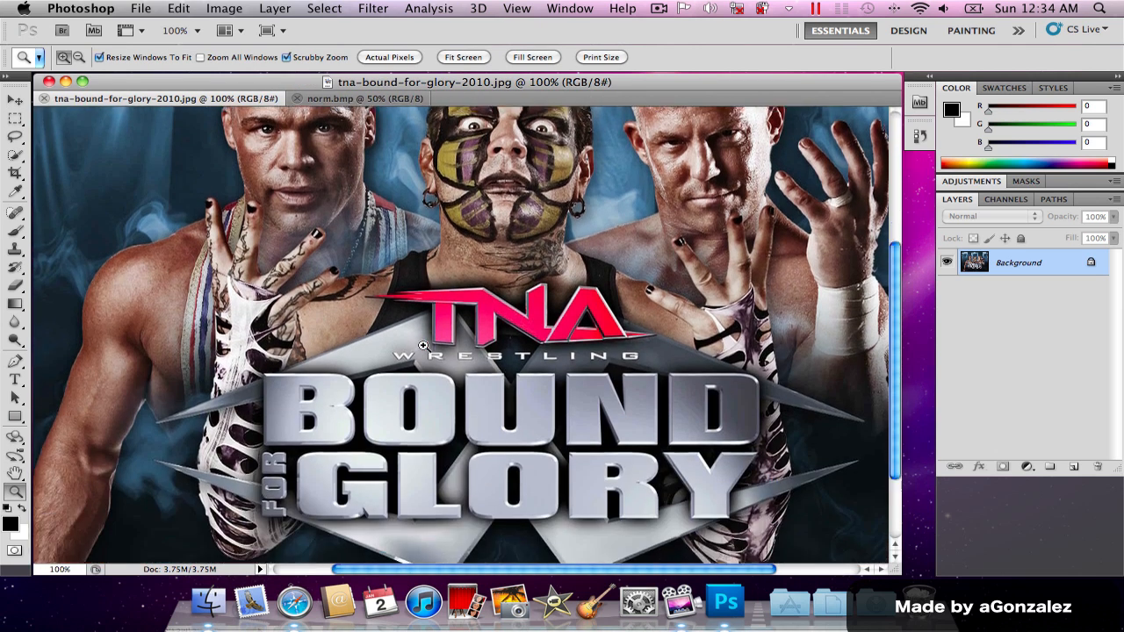
{"action": "scroll", "coordinate": [423, 345], "scroll_direction": "up", "scroll_amount": 5}
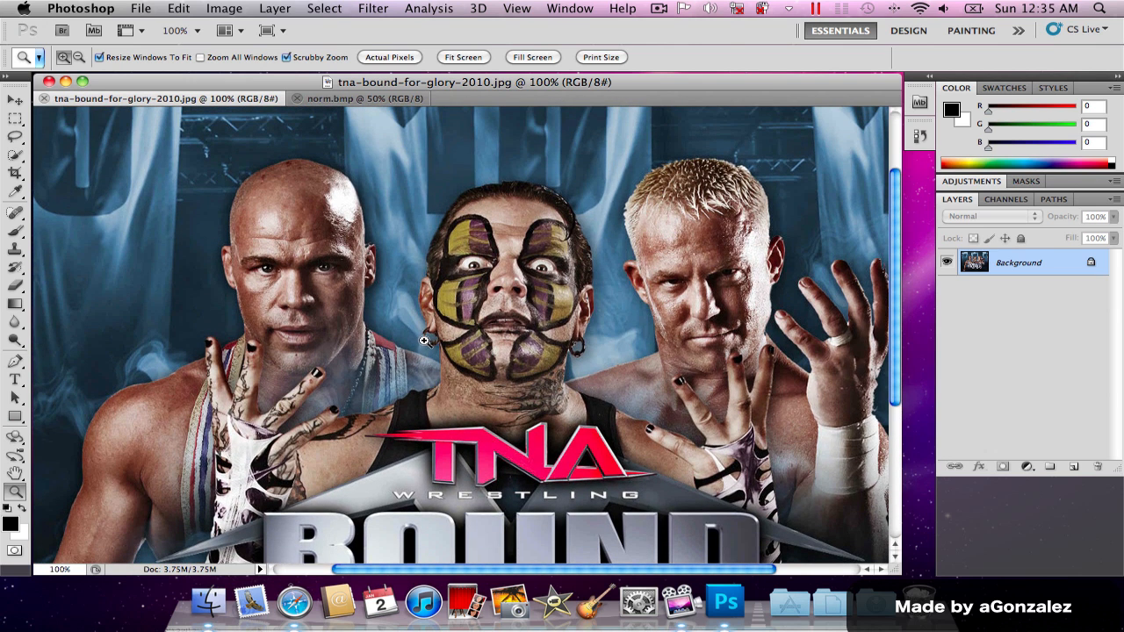
{"action": "key", "text": "m"}
{"action": "left_click_drag", "start_coordinate": [416, 207], "coordinate": [587, 386]}
{"action": "right_click", "coordinate": [518, 275]}
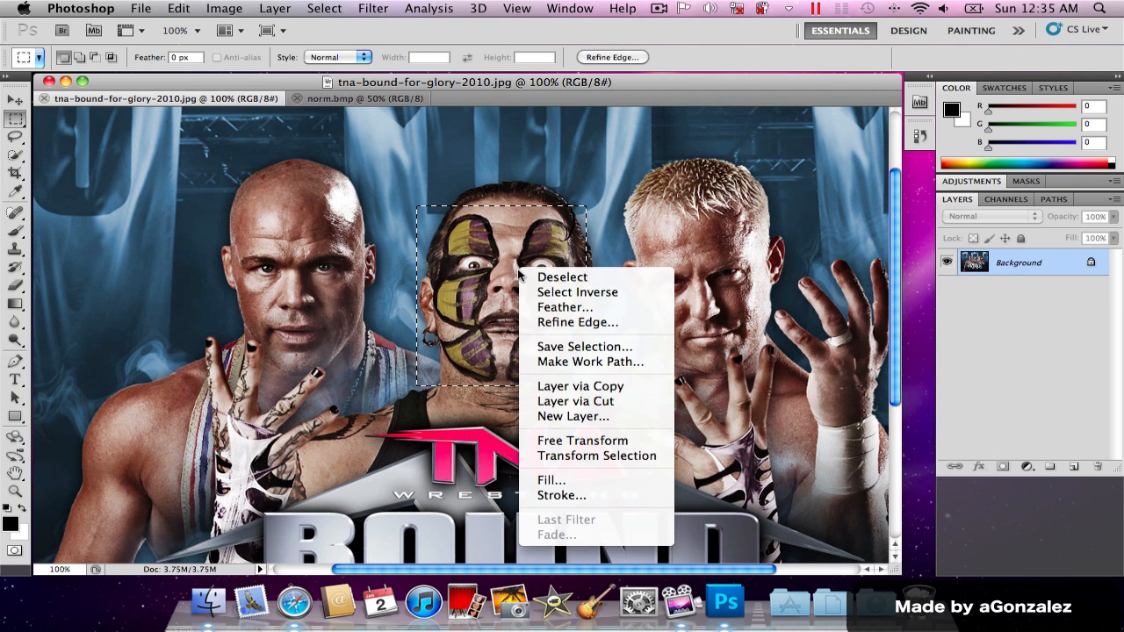
{"action": "left_click", "coordinate": [472, 261]}
{"action": "key", "text": "super+c"}
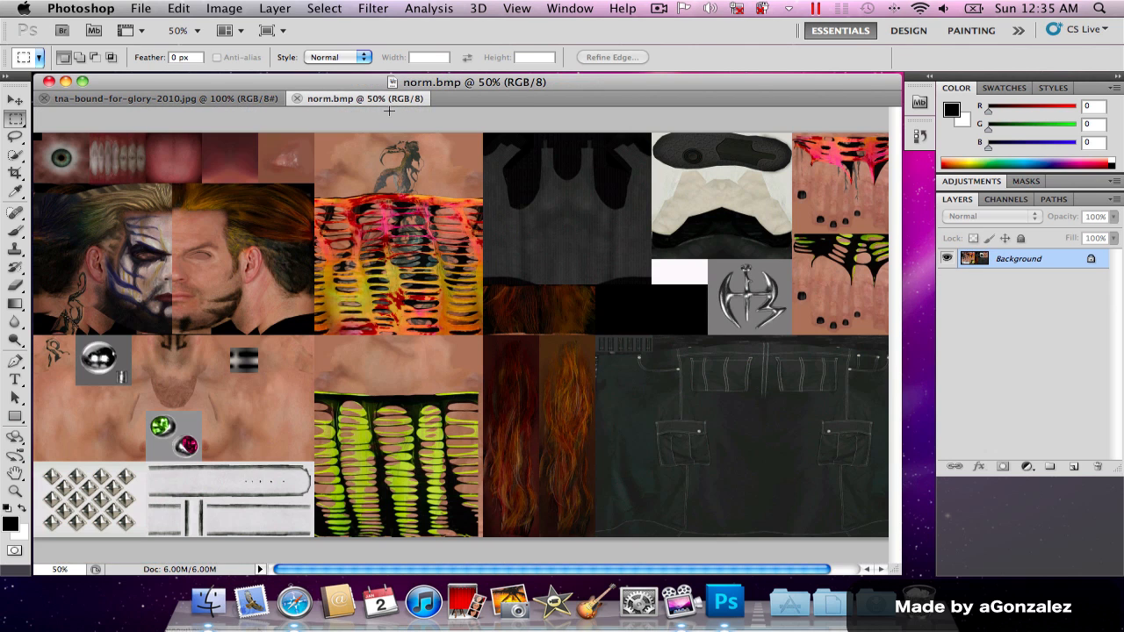
- Paste the copied face into norm.bmp and move it over the centre of the texture's face
{"action": "left_click", "coordinate": [369, 98]}
{"action": "key", "text": "super+v"}
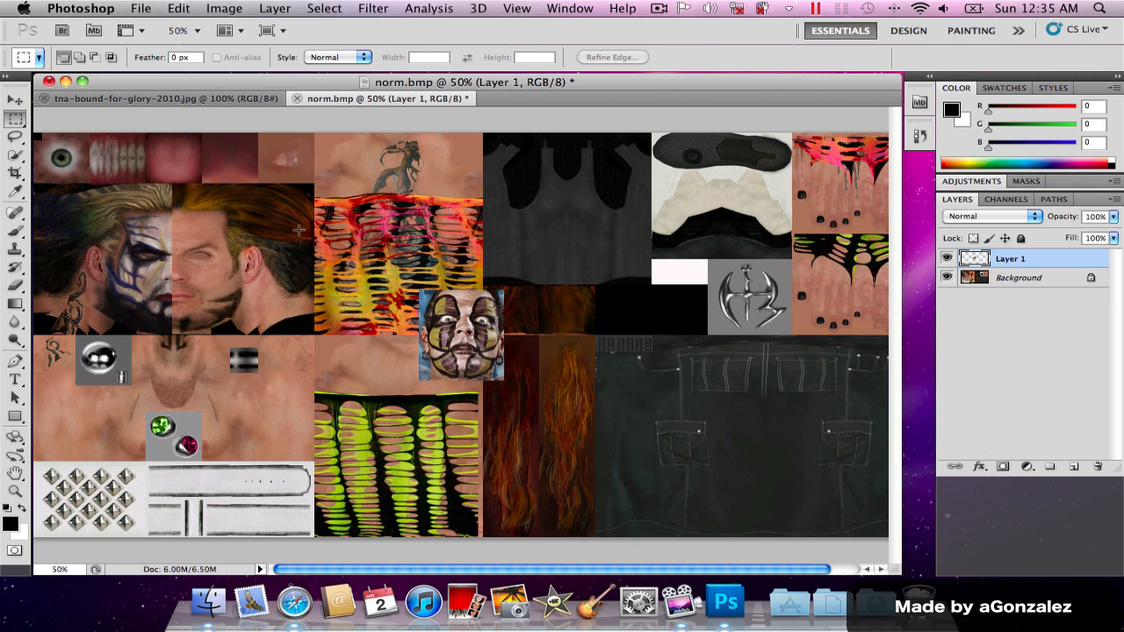
{"action": "key", "text": "v"}
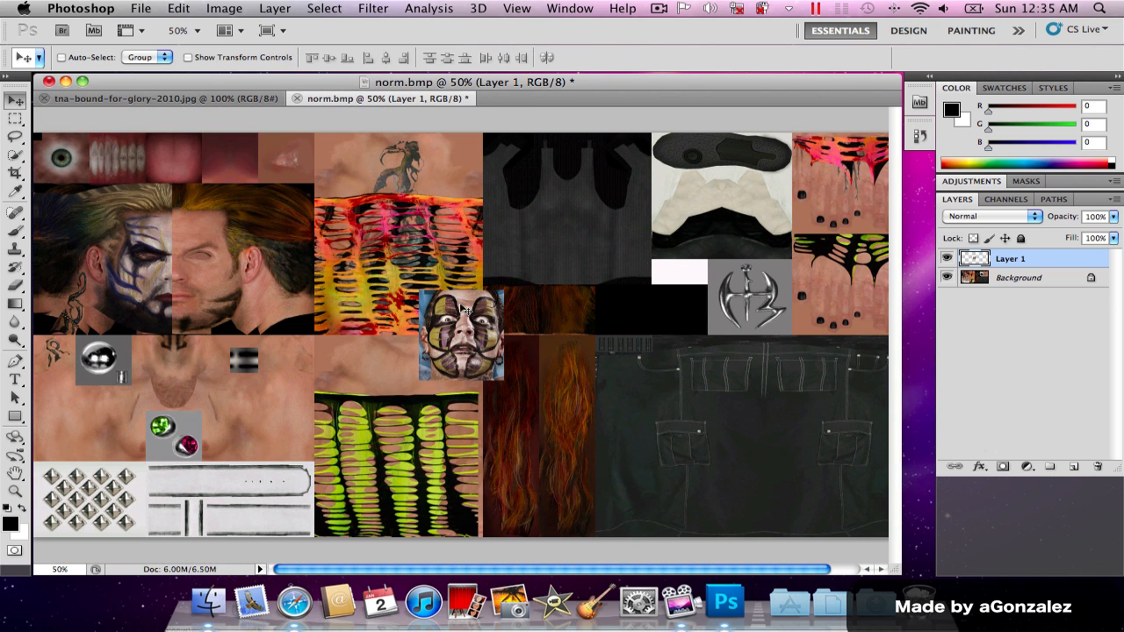
{"action": "left_click_drag", "start_coordinate": [460, 325], "coordinate": [169, 263]}
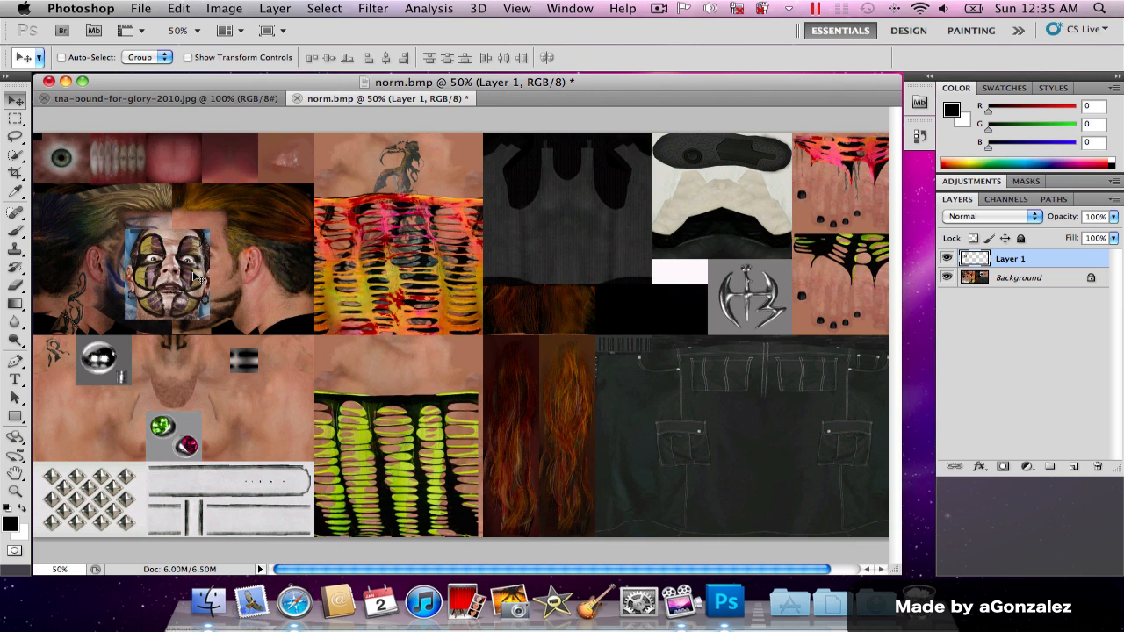
- Scale the pasted face to about 173% width and 148% height and centre it over the texture's face
{"action": "key", "text": "super+t"}
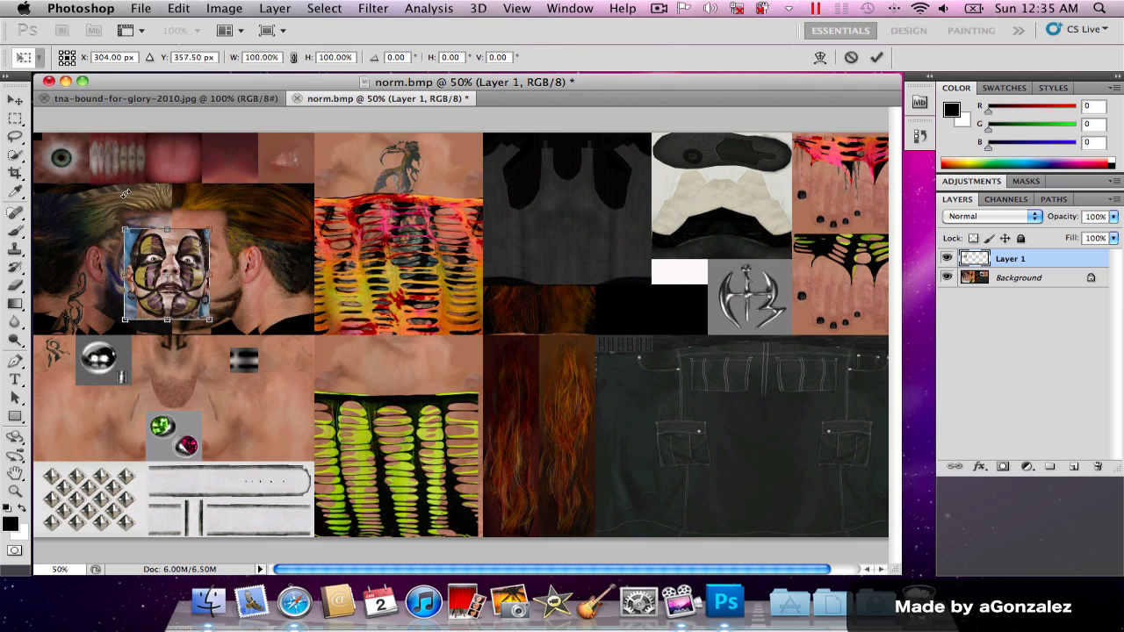
{"action": "left_click_drag", "start_coordinate": [124, 229], "coordinate": [49, 193]}
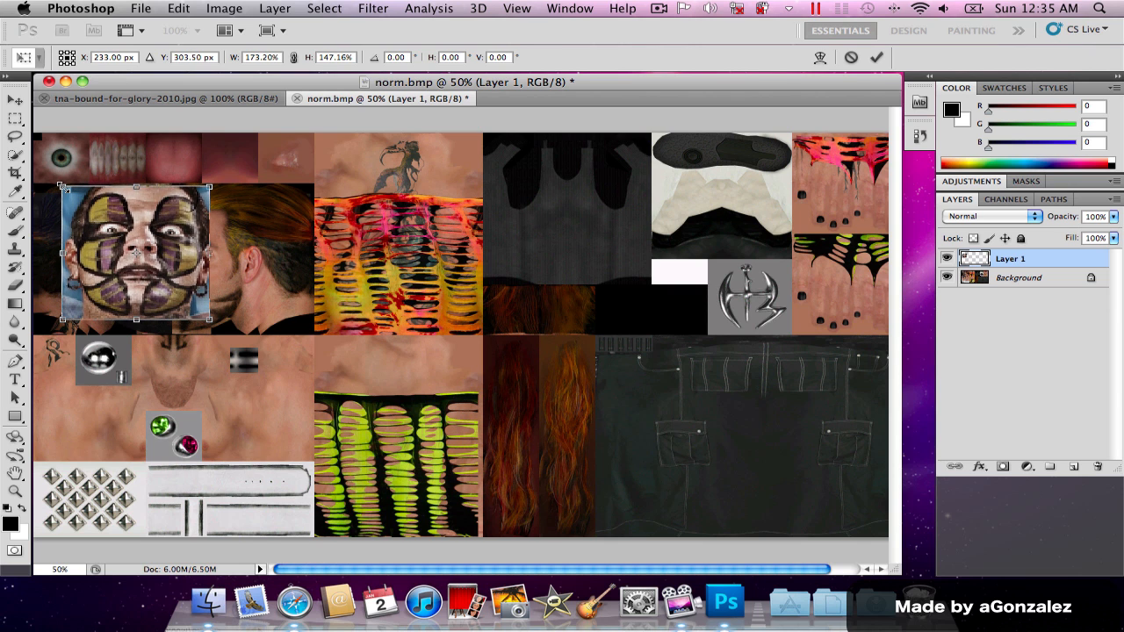
{"action": "left_click_drag", "start_coordinate": [162, 214], "coordinate": [196, 229]}
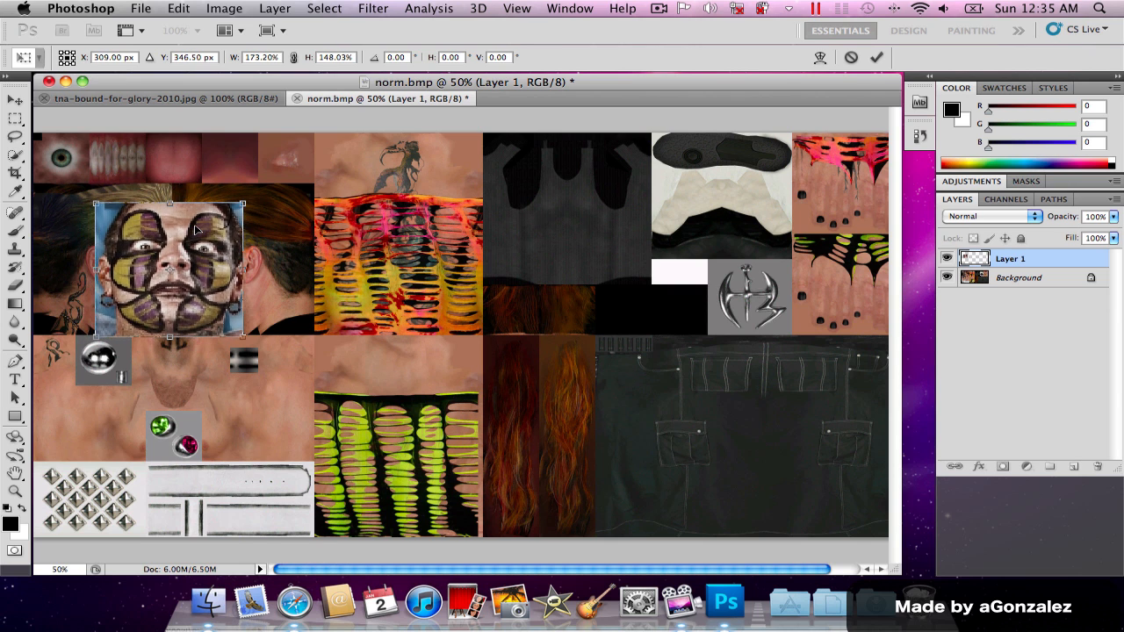
{"action": "key", "text": "Return"}
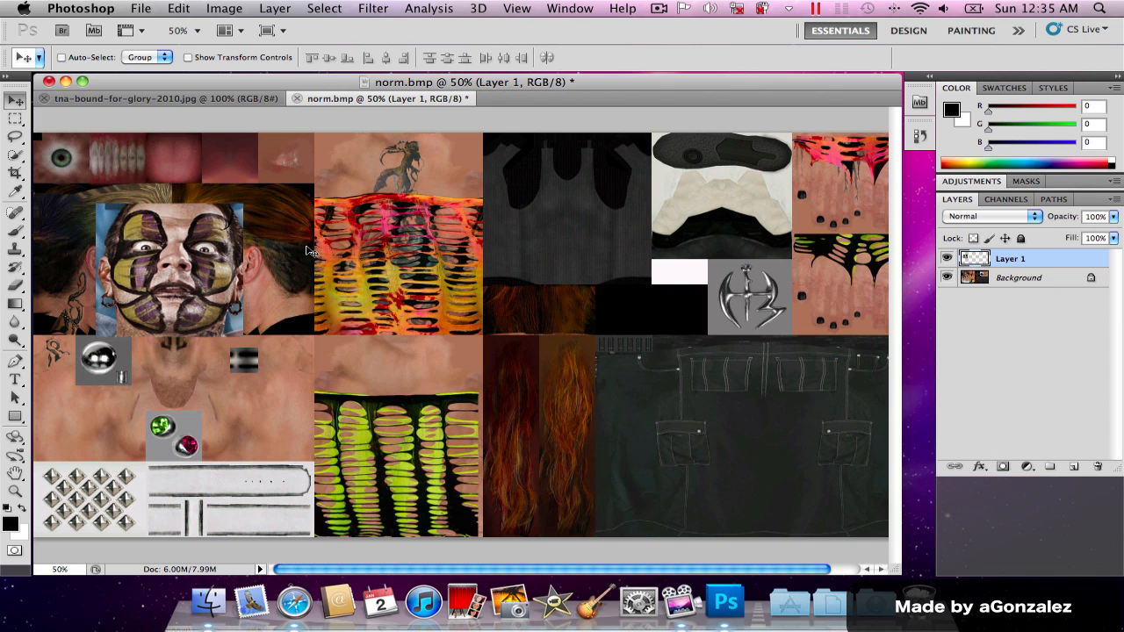
- Lower the opacity of the pasted face layer to 32%
{"action": "left_click", "coordinate": [1112, 221]}
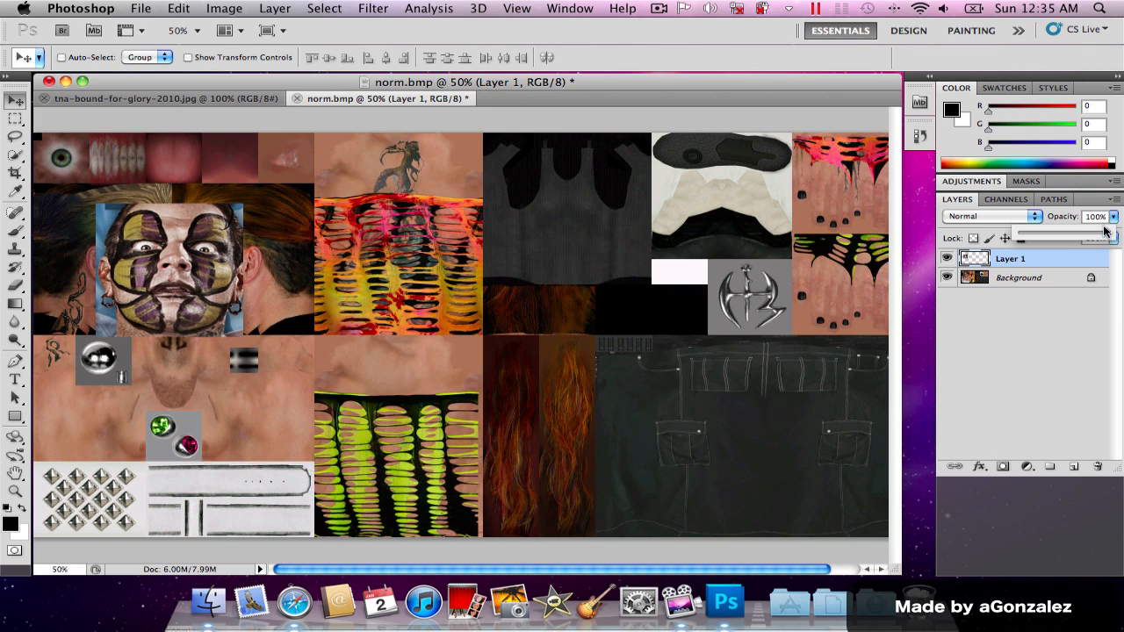
{"action": "left_click_drag", "start_coordinate": [1108, 233], "coordinate": [1069, 235]}
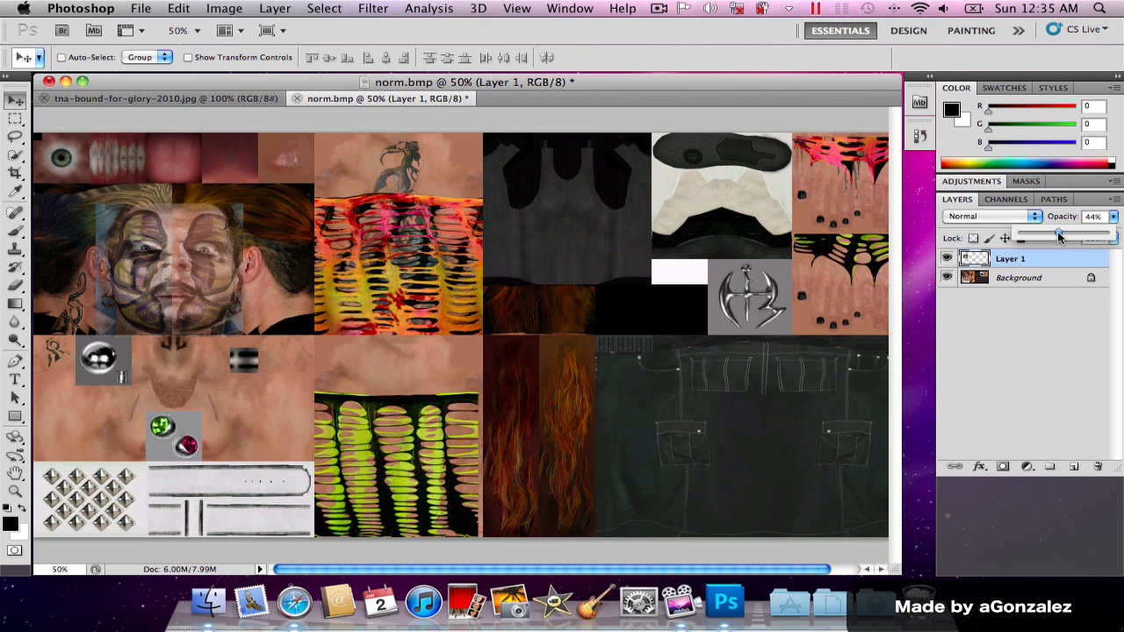
{"action": "left_click_drag", "start_coordinate": [1046, 231], "coordinate": [1046, 231]}
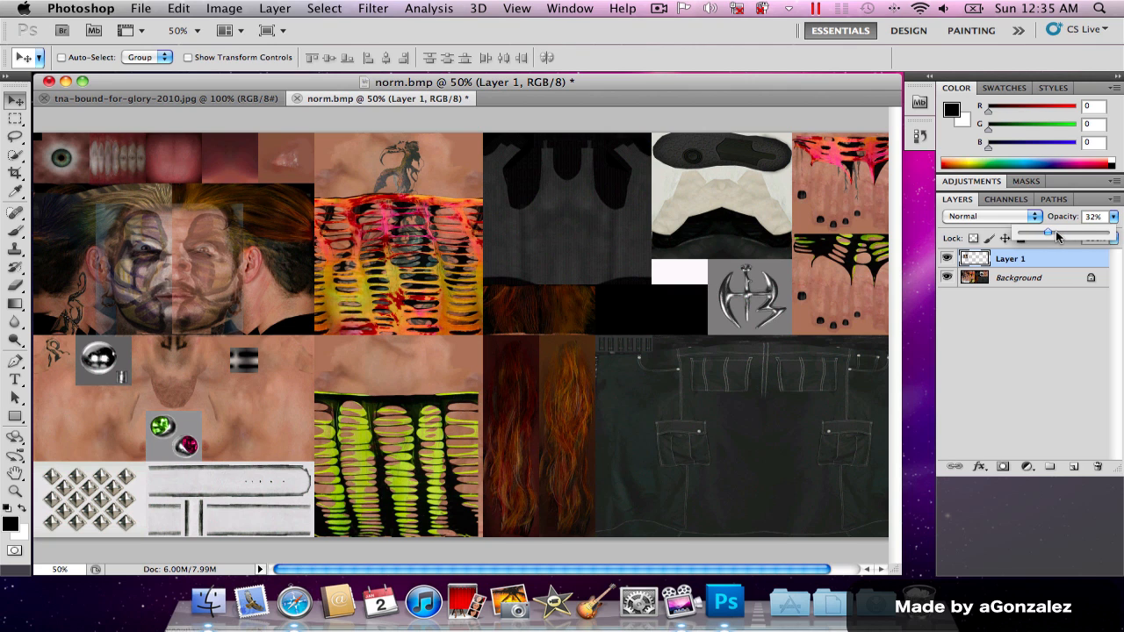
- Move the semi-transparent painted face down slightly to line up its eyes with the face on the texture
{"action": "key", "text": "z"}
{"action": "left_click", "coordinate": [172, 255]}
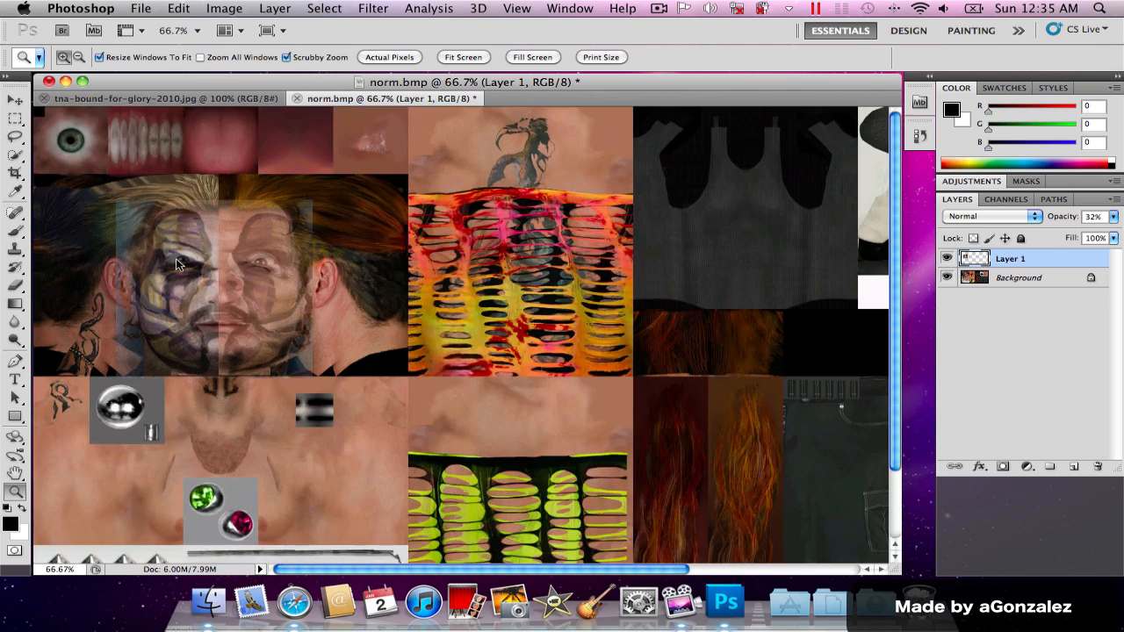
{"action": "left_click", "coordinate": [187, 264]}
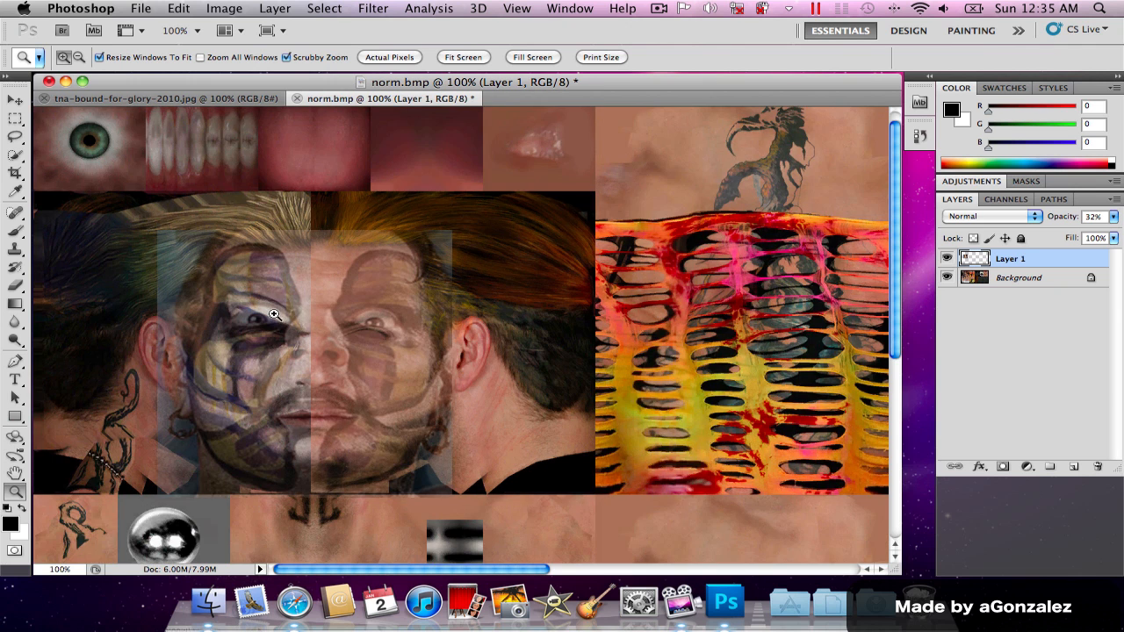
{"action": "scroll", "coordinate": [273, 312], "scroll_direction": "down", "scroll_amount": 2}
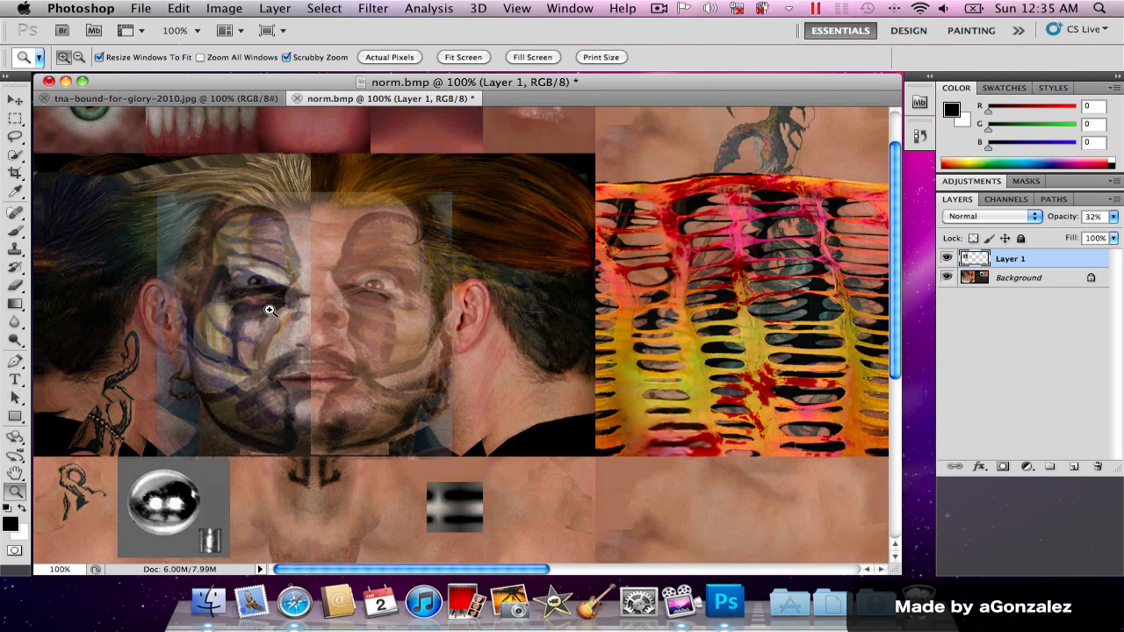
{"action": "key", "text": "v"}
{"action": "left_click_drag", "start_coordinate": [327, 255], "coordinate": [328, 278]}
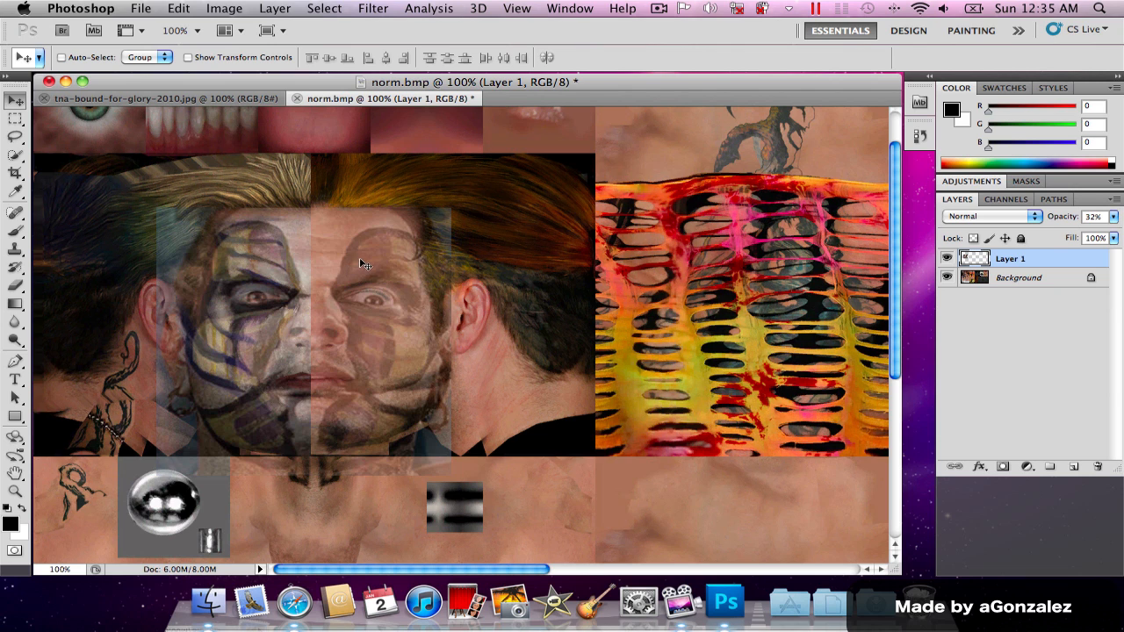
{"action": "left_click_drag", "start_coordinate": [327, 350], "coordinate": [328, 347]}
- Squash the painted face layer to about 90.56% height and reposition it to match the texture's facial features
{"action": "key", "text": "super+t"}
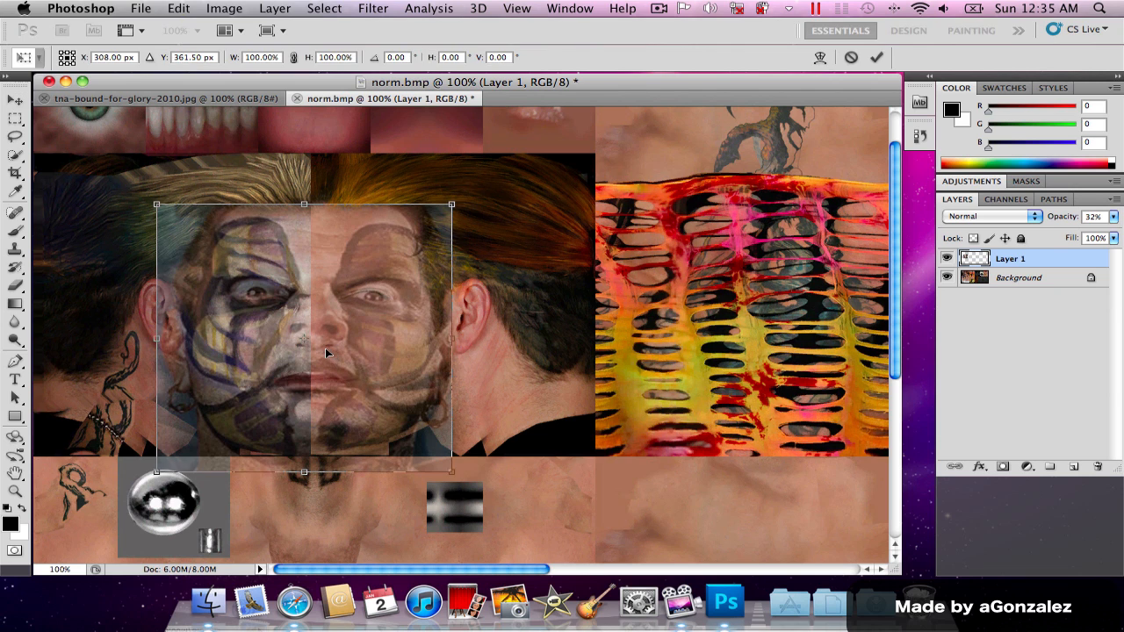
{"action": "left_click_drag", "start_coordinate": [303, 472], "coordinate": [304, 447]}
{"action": "left_click_drag", "start_coordinate": [338, 374], "coordinate": [339, 393]}
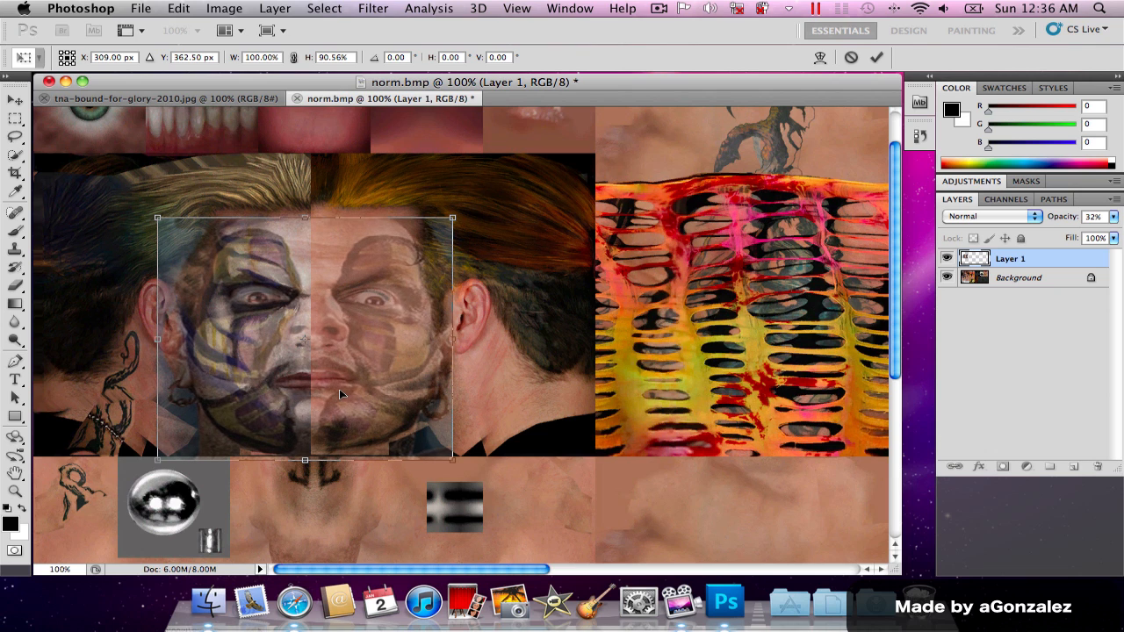
- Warp the painted face by bending its upper edge slightly downward at both inner handles, apply the transform, and nudge the layer into alignment
{"action": "right_click", "coordinate": [352, 342]}
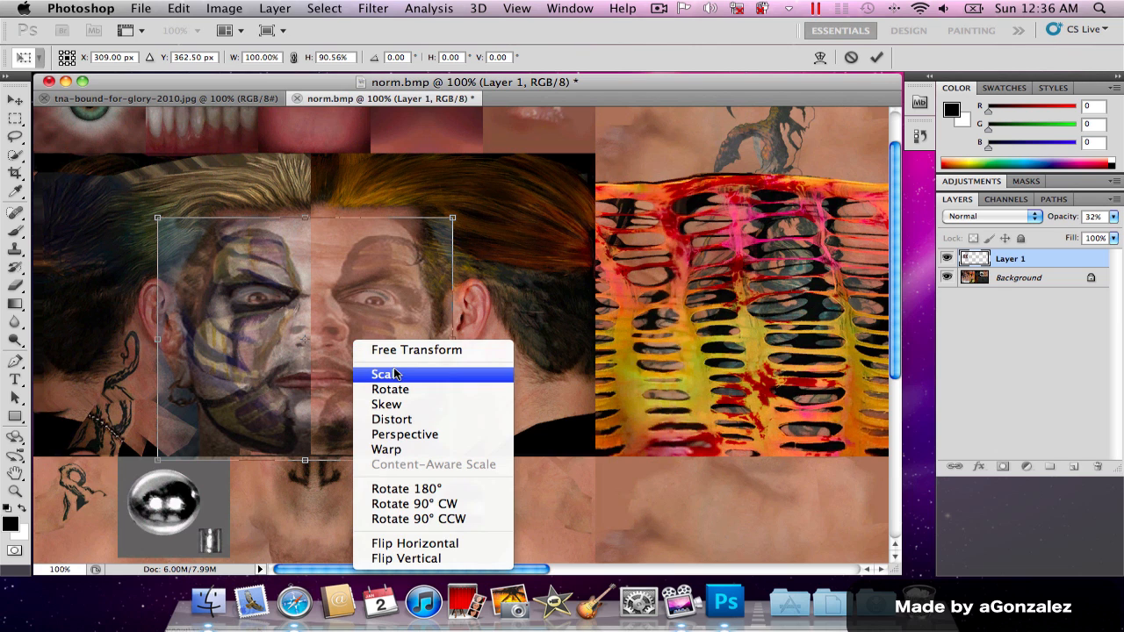
{"action": "left_click", "coordinate": [404, 420]}
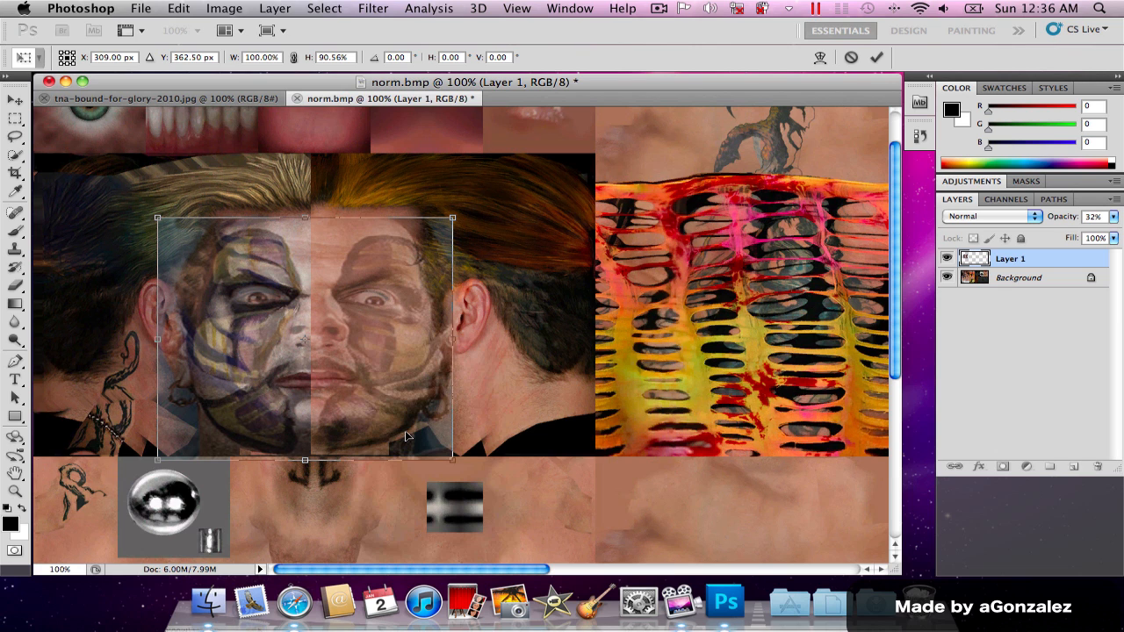
{"action": "right_click", "coordinate": [381, 345]}
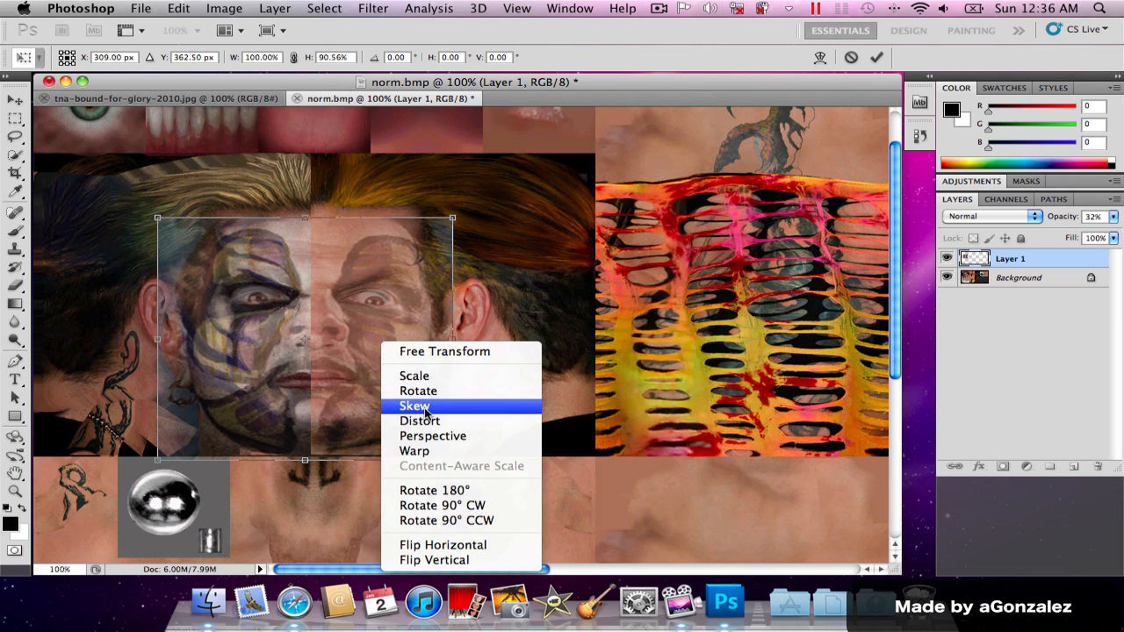
{"action": "left_click", "coordinate": [425, 408]}
{"action": "right_click", "coordinate": [405, 344]}
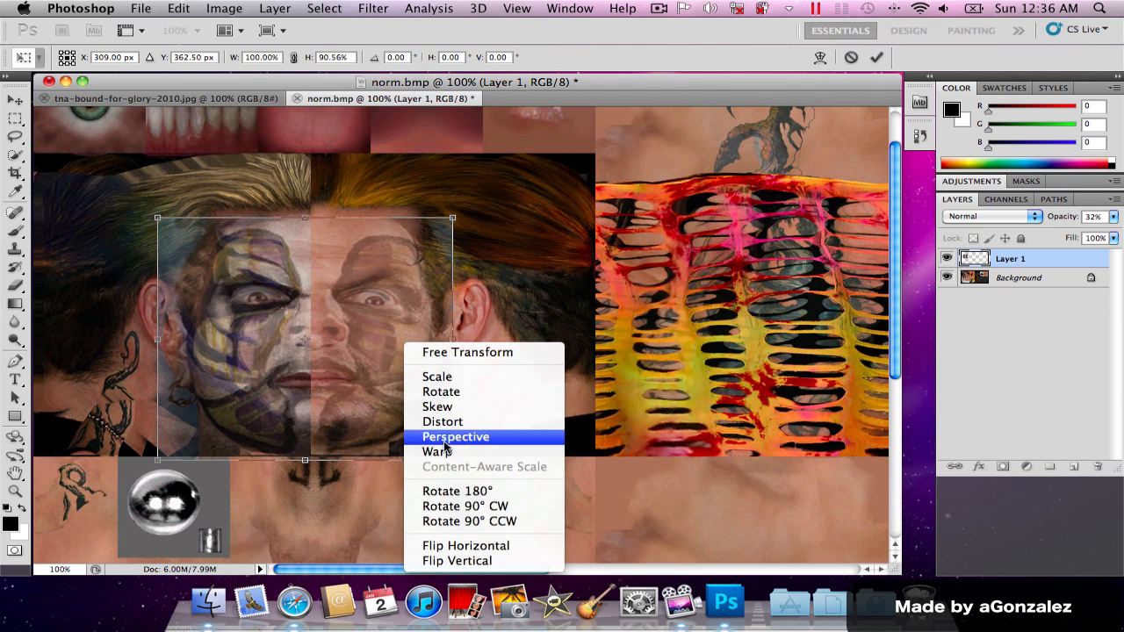
{"action": "left_click", "coordinate": [438, 451]}
{"action": "left_click_drag", "start_coordinate": [328, 314], "coordinate": [329, 320]}
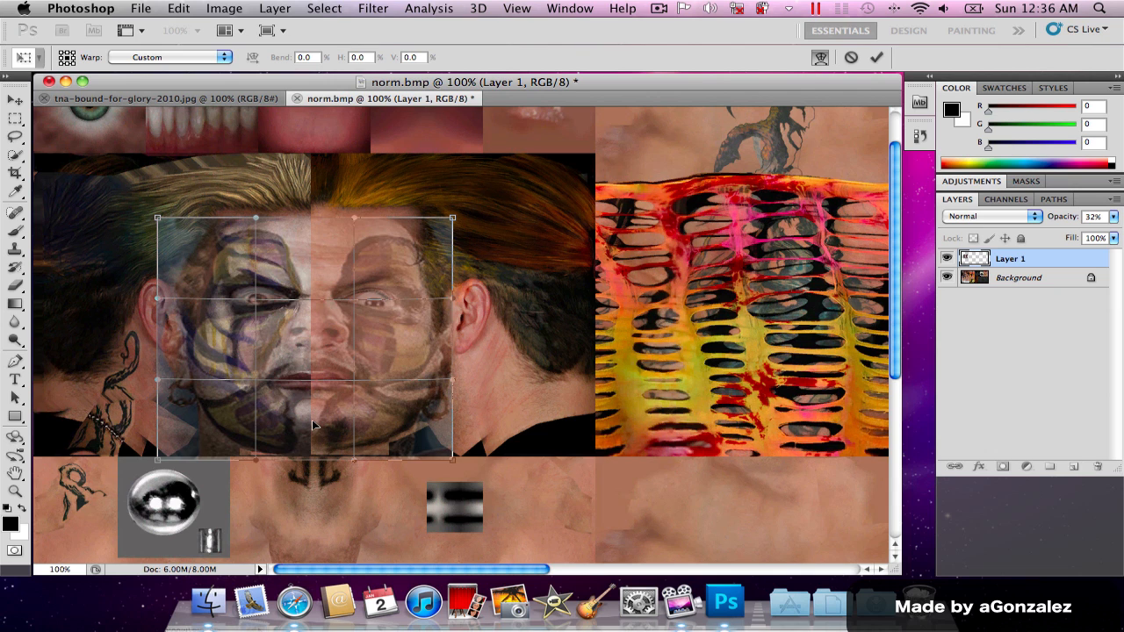
{"action": "left_click_drag", "start_coordinate": [316, 425], "coordinate": [308, 423]}
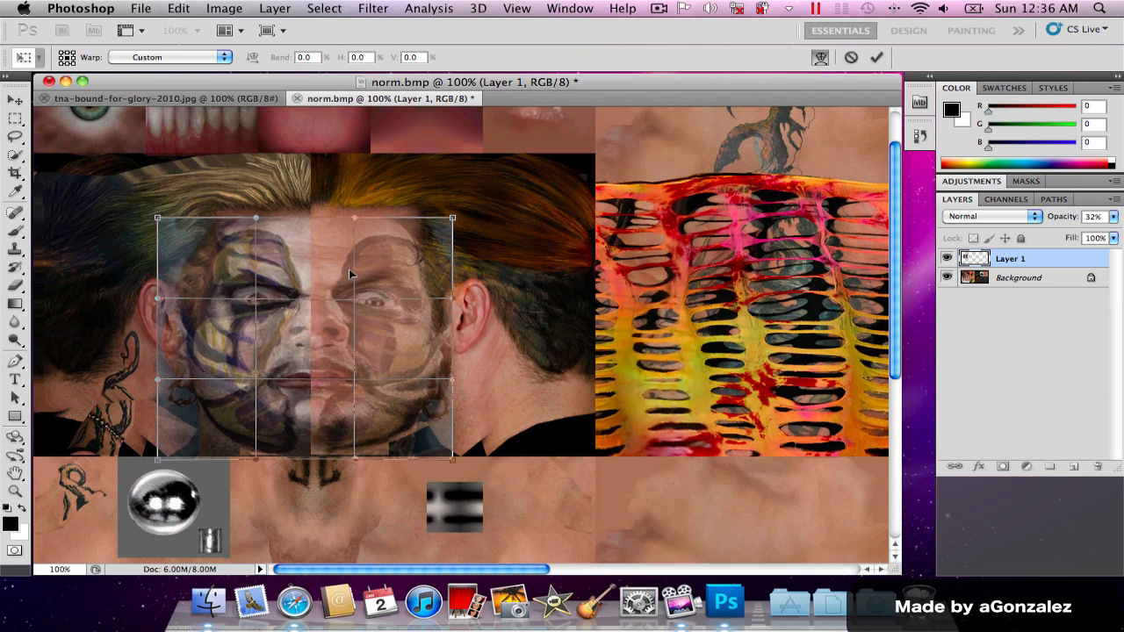
{"action": "left_click_drag", "start_coordinate": [352, 220], "coordinate": [349, 237]}
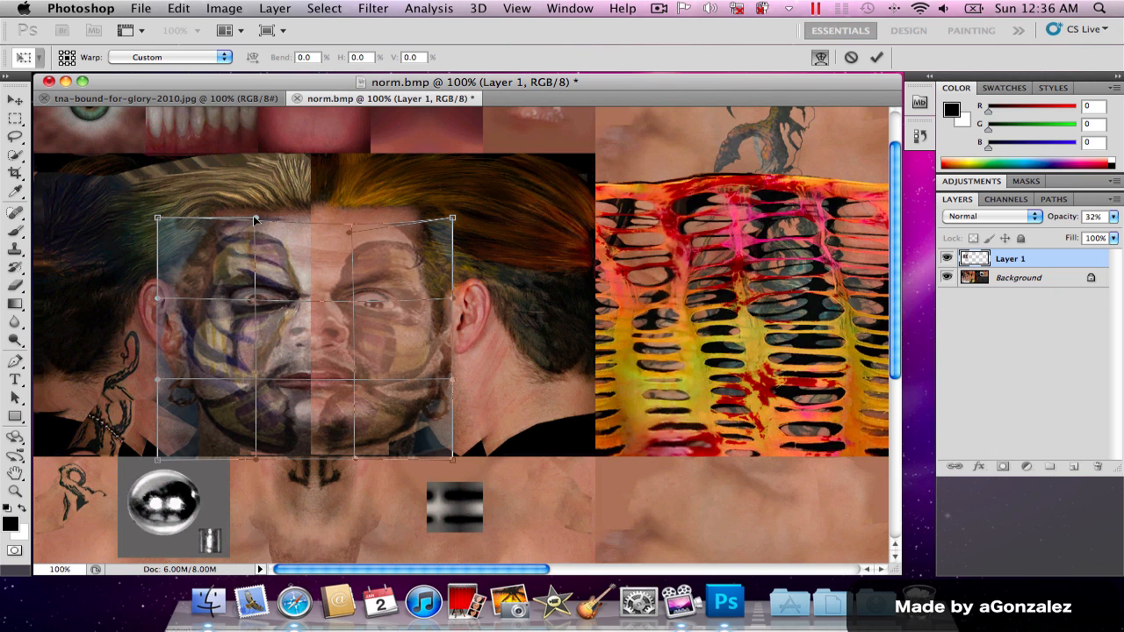
{"action": "left_click_drag", "start_coordinate": [253, 219], "coordinate": [255, 235]}
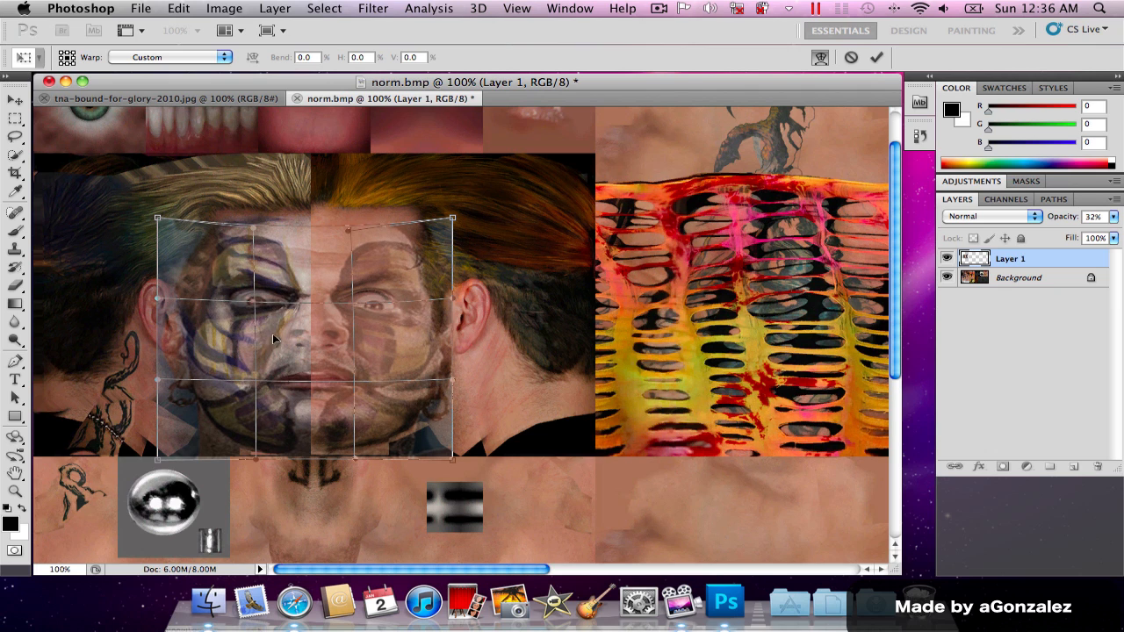
{"action": "key", "text": "Return"}
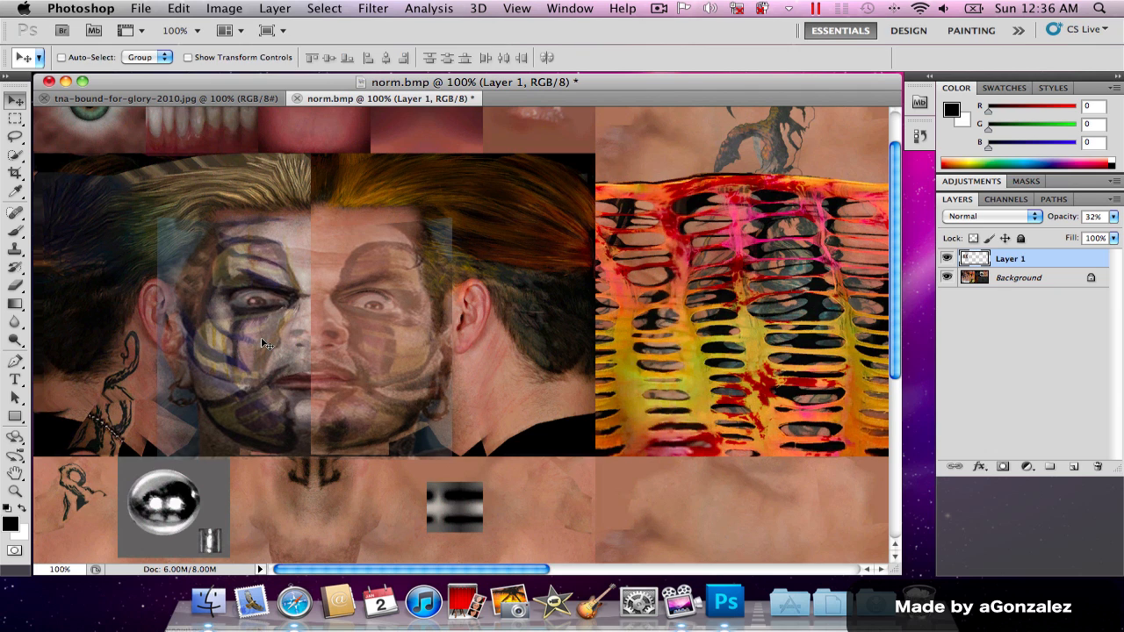
{"action": "left_click_drag", "start_coordinate": [342, 353], "coordinate": [344, 353]}
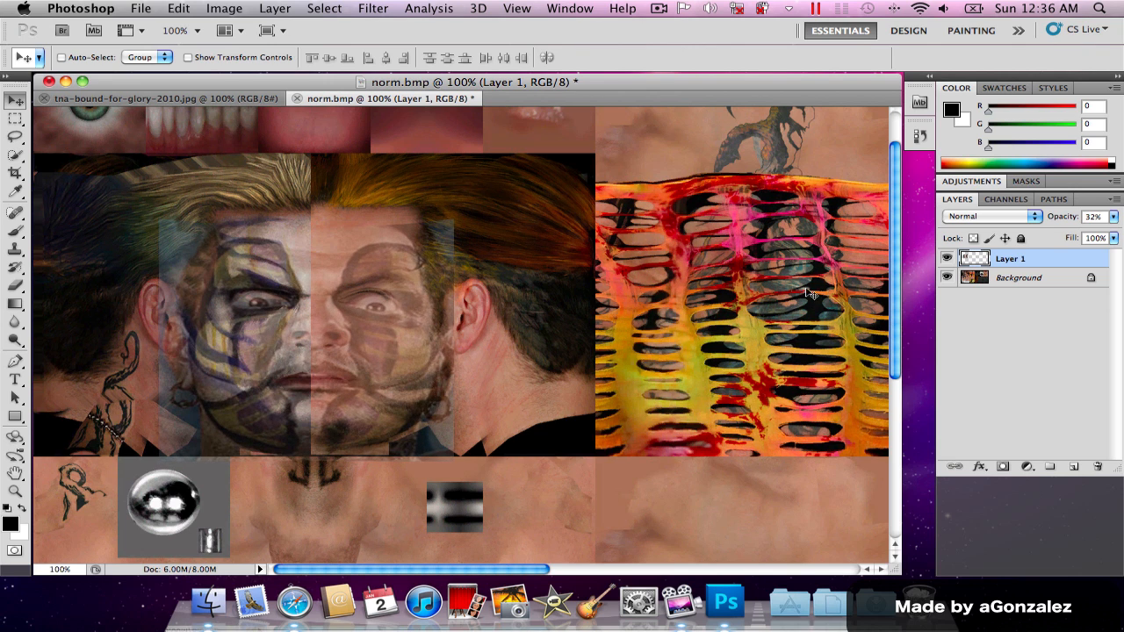
- Raise the painted face layer's opacity to 68%
{"action": "left_click", "coordinate": [1112, 216]}
{"action": "left_click", "coordinate": [1080, 233]}
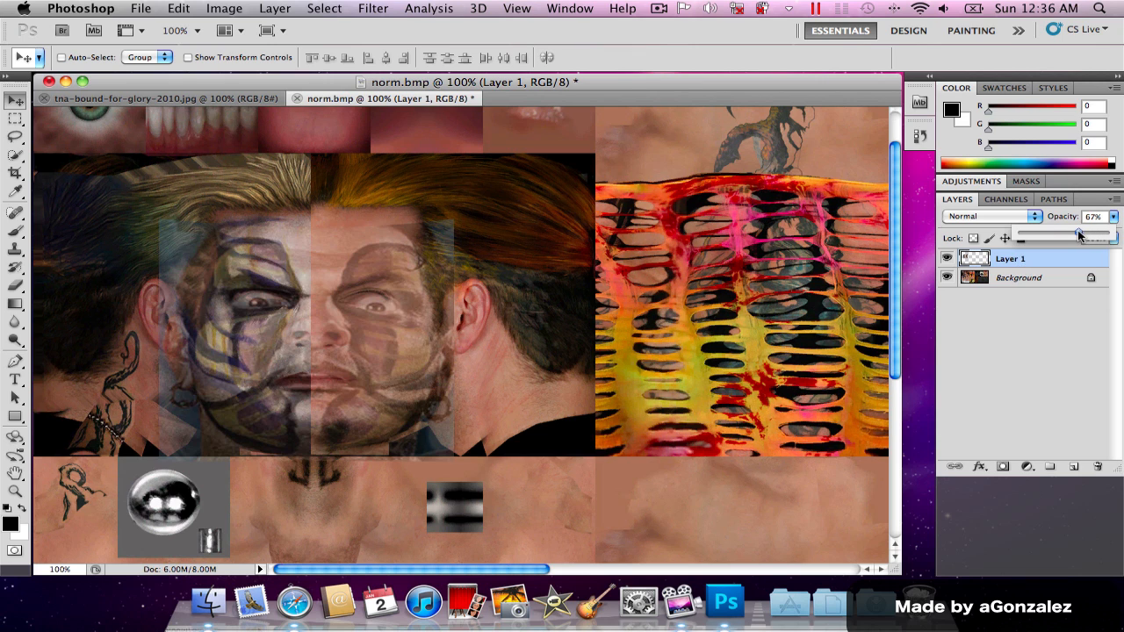
{"action": "left_click_drag", "start_coordinate": [1079, 233], "coordinate": [1080, 234]}
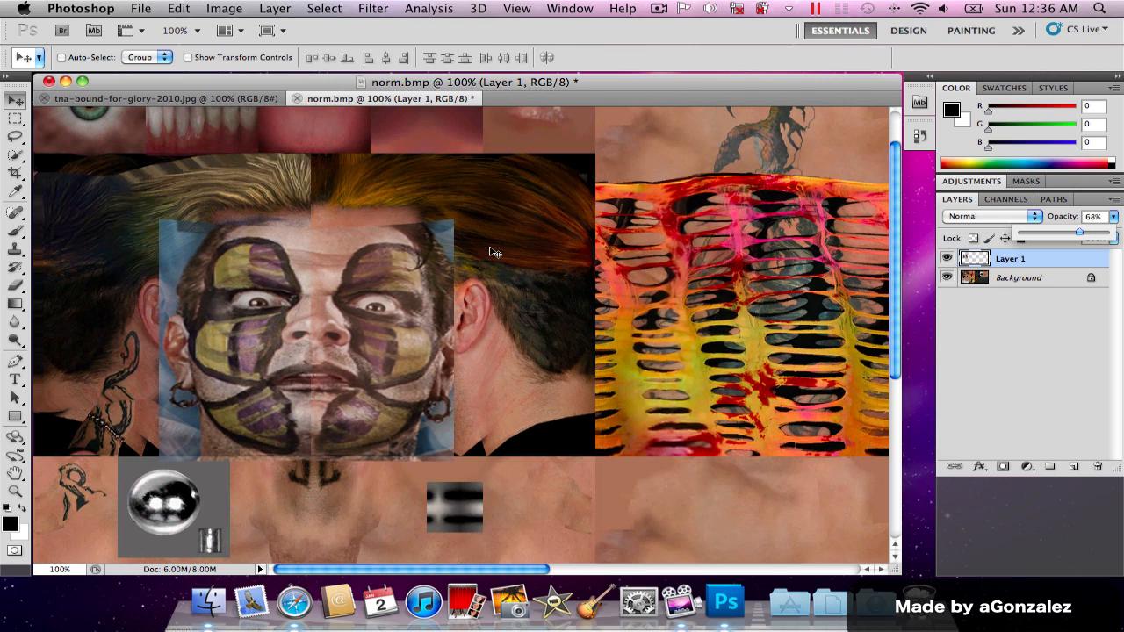
- Rotate the painted face layer by -0.85°, apply the transform, and lower the layer's opacity to 33%
{"action": "key", "text": "super+t"}
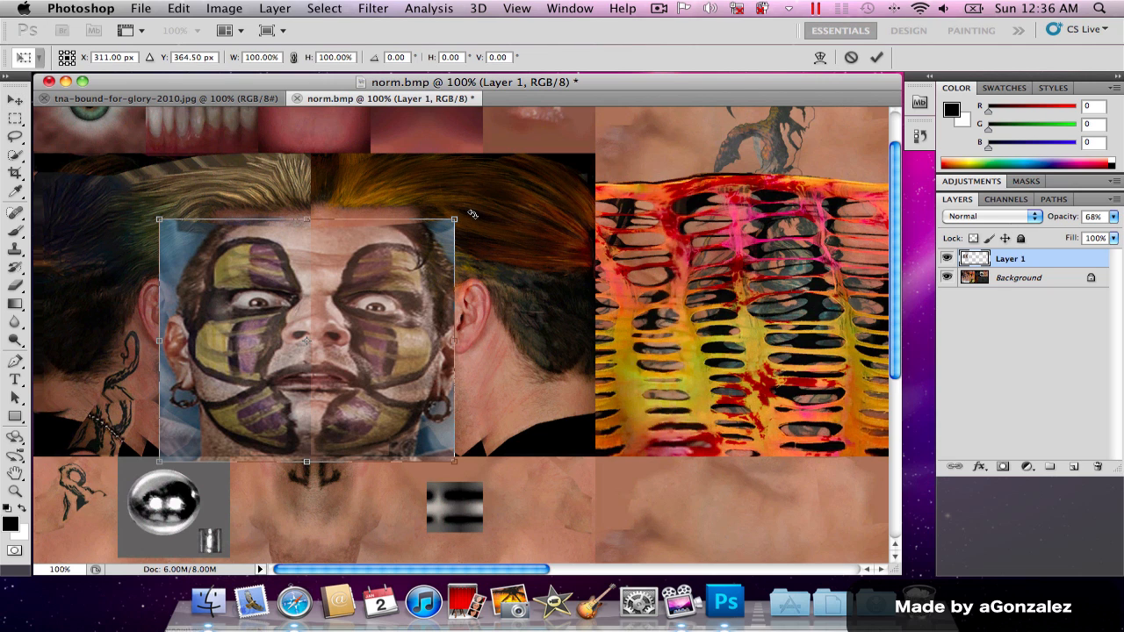
{"action": "left_click_drag", "start_coordinate": [473, 214], "coordinate": [472, 214]}
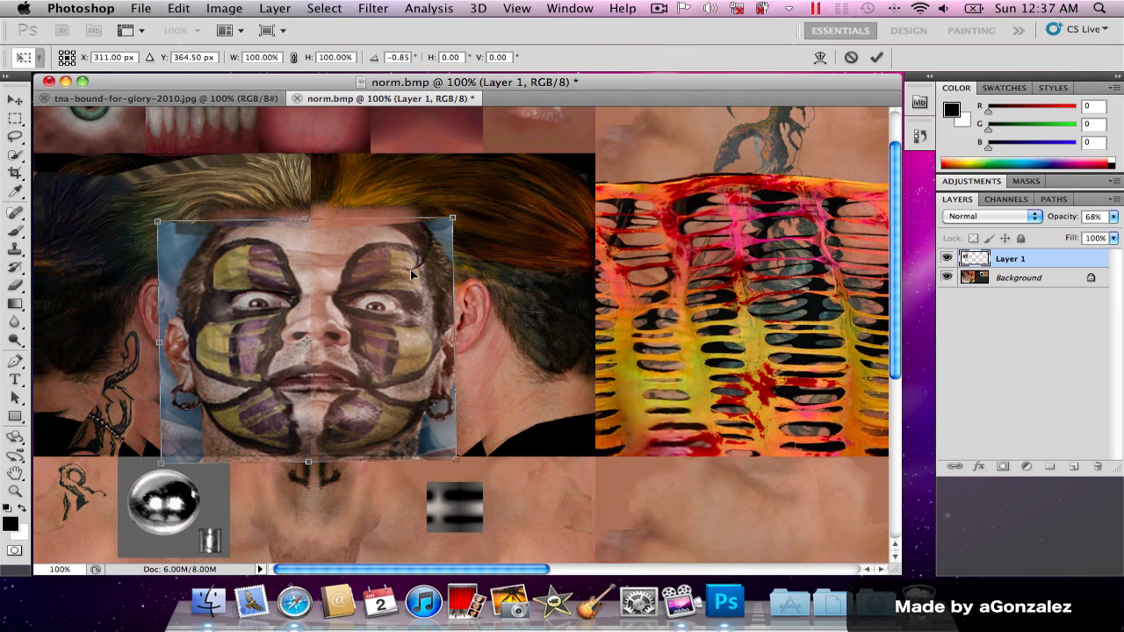
{"action": "key", "text": "Return"}
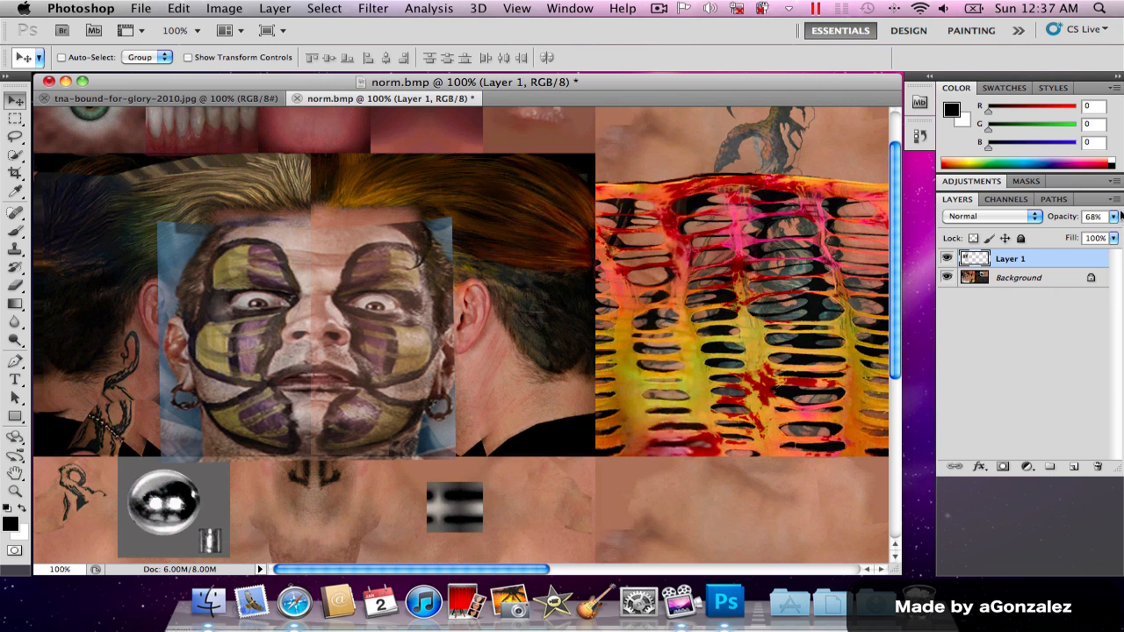
{"action": "left_click", "coordinate": [1114, 216]}
{"action": "left_click_drag", "start_coordinate": [1056, 233], "coordinate": [1047, 232]}
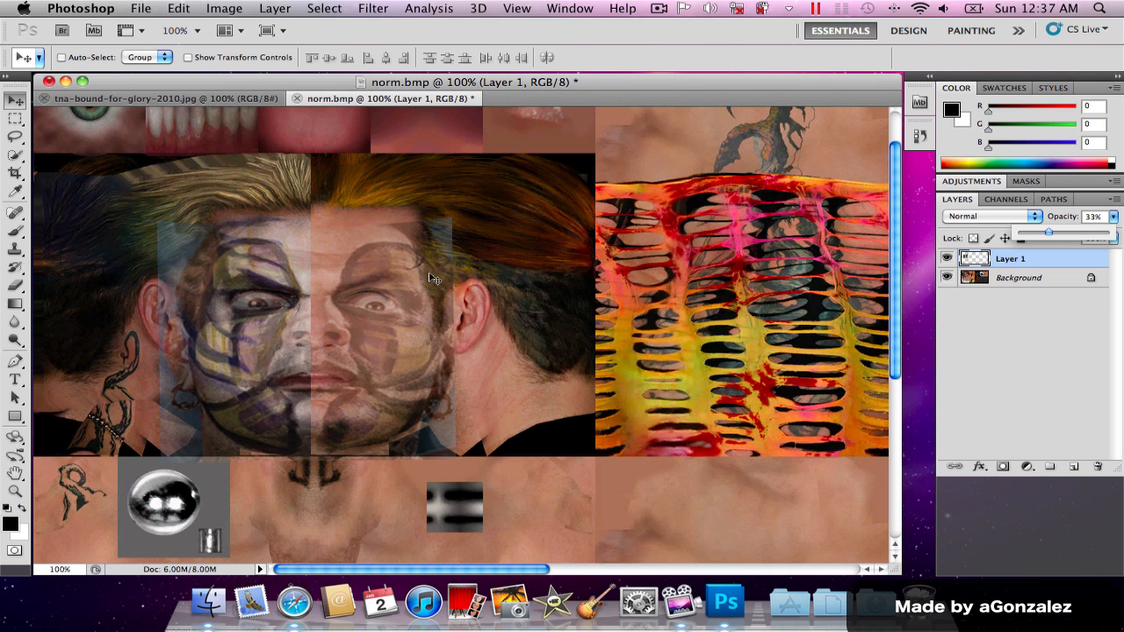
- Warp the painted face by pulling the lower handles on both side edges inward to narrow the jaw
{"action": "key", "text": "super+t"}
{"action": "right_click", "coordinate": [354, 288]}
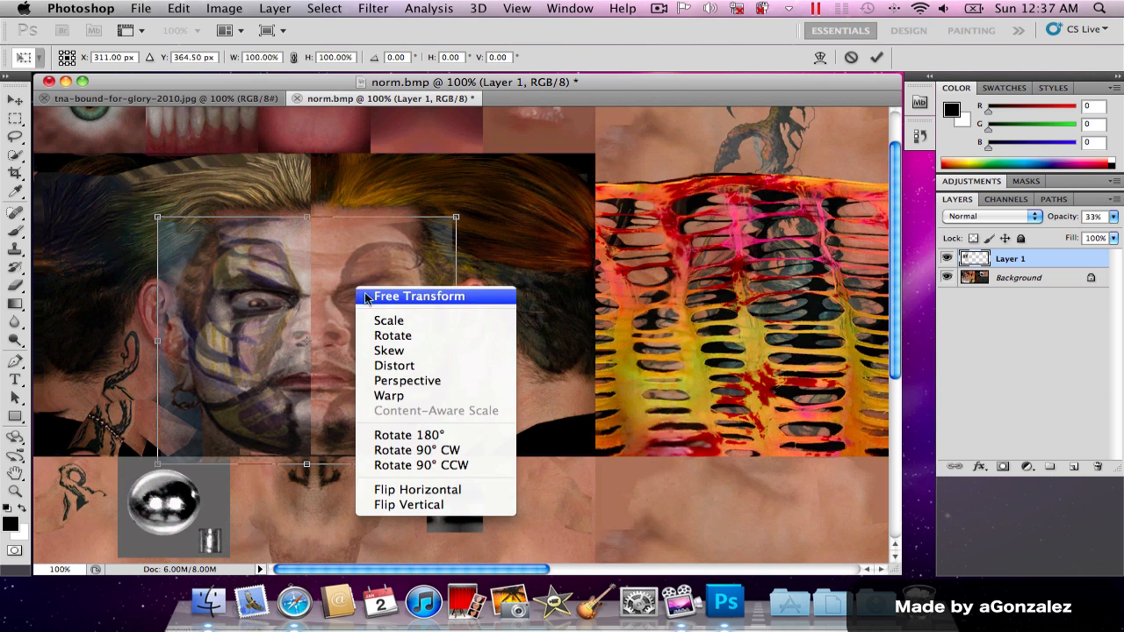
{"action": "left_click", "coordinate": [411, 397]}
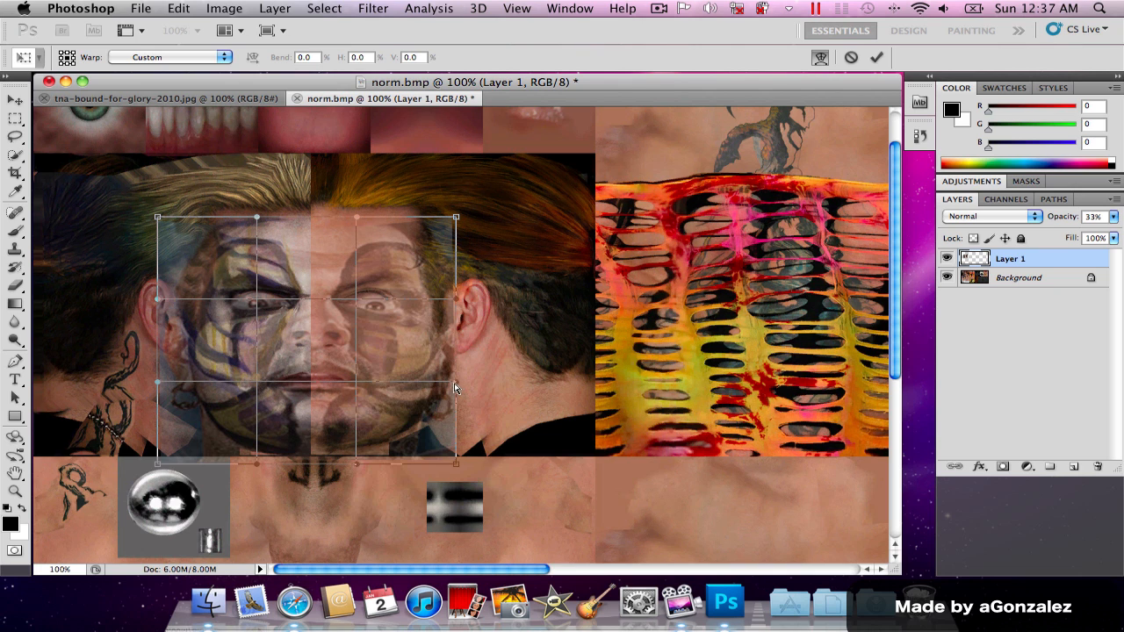
{"action": "left_click_drag", "start_coordinate": [456, 384], "coordinate": [439, 384]}
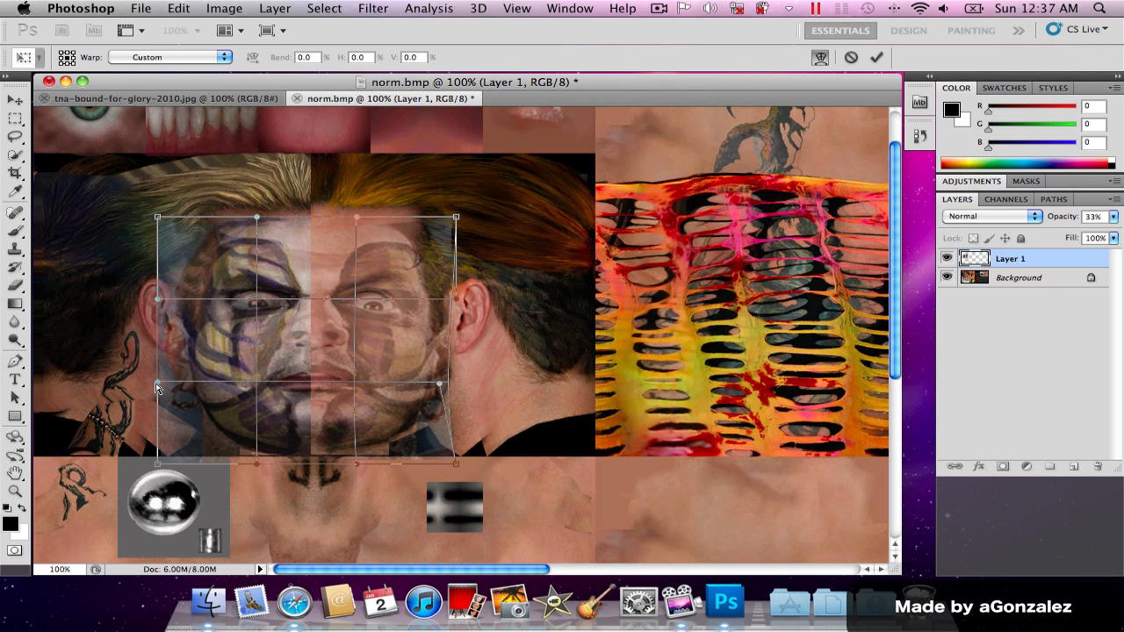
{"action": "left_click_drag", "start_coordinate": [157, 383], "coordinate": [191, 391]}
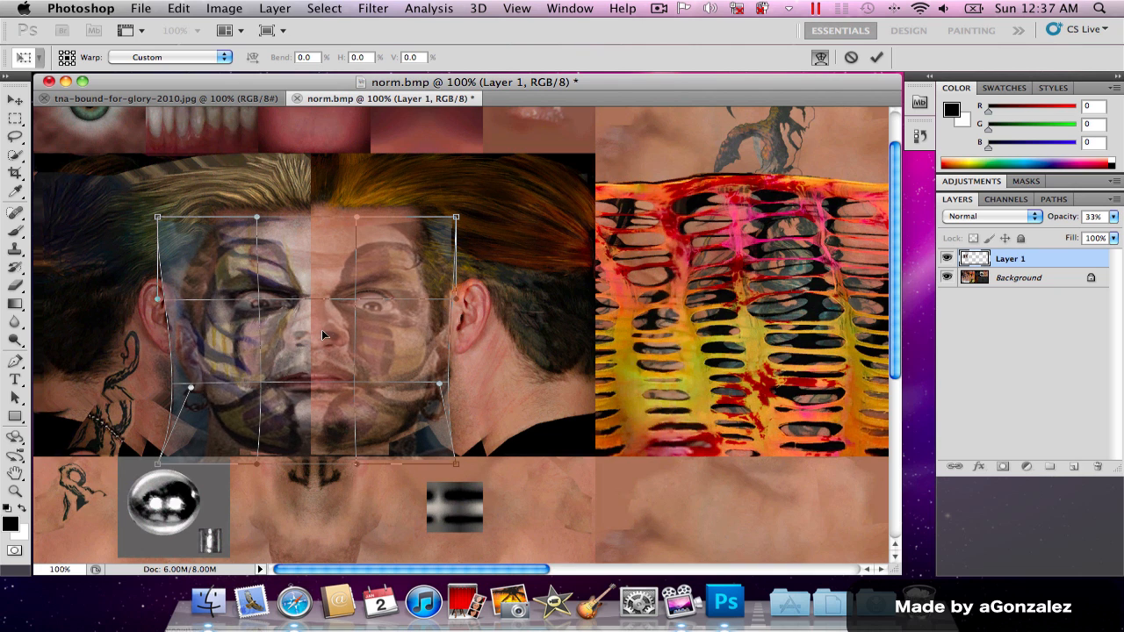
- Push the warp mesh upward at the chin and nose to match the underlying features, and apply the warp
{"action": "left_click_drag", "start_coordinate": [322, 332], "coordinate": [320, 329]}
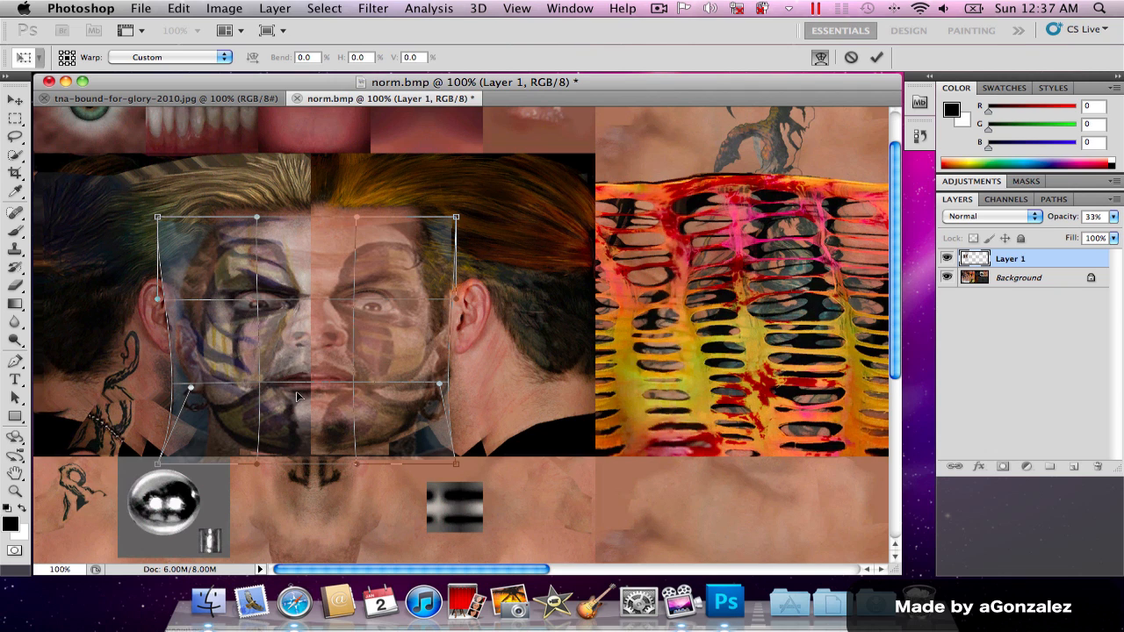
{"action": "left_click_drag", "start_coordinate": [326, 444], "coordinate": [322, 434]}
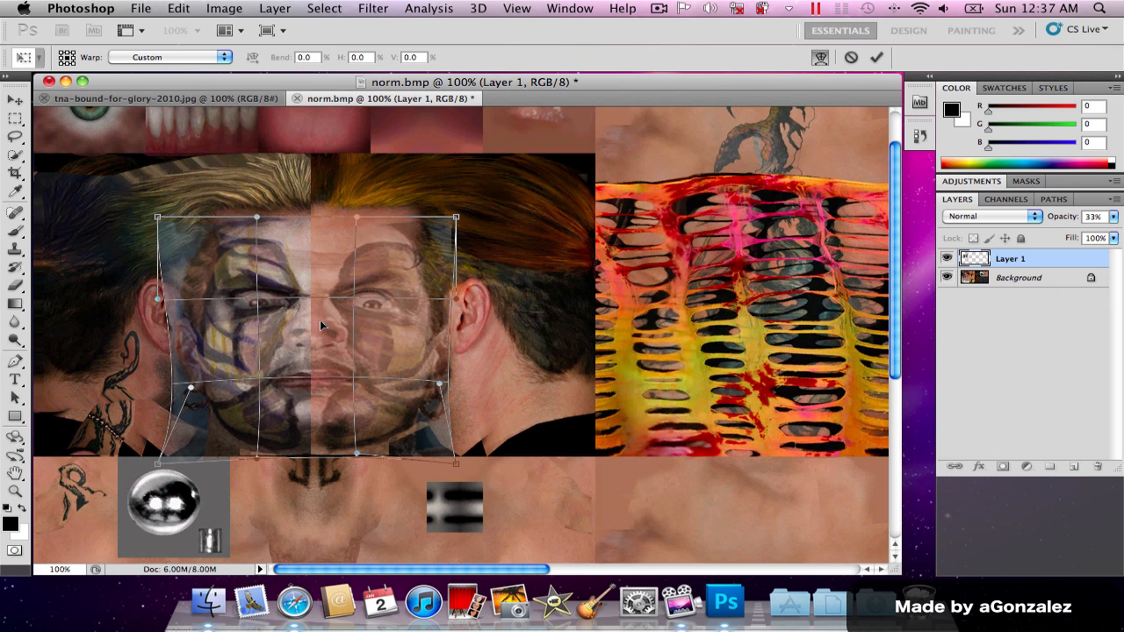
{"action": "left_click_drag", "start_coordinate": [320, 317], "coordinate": [315, 309]}
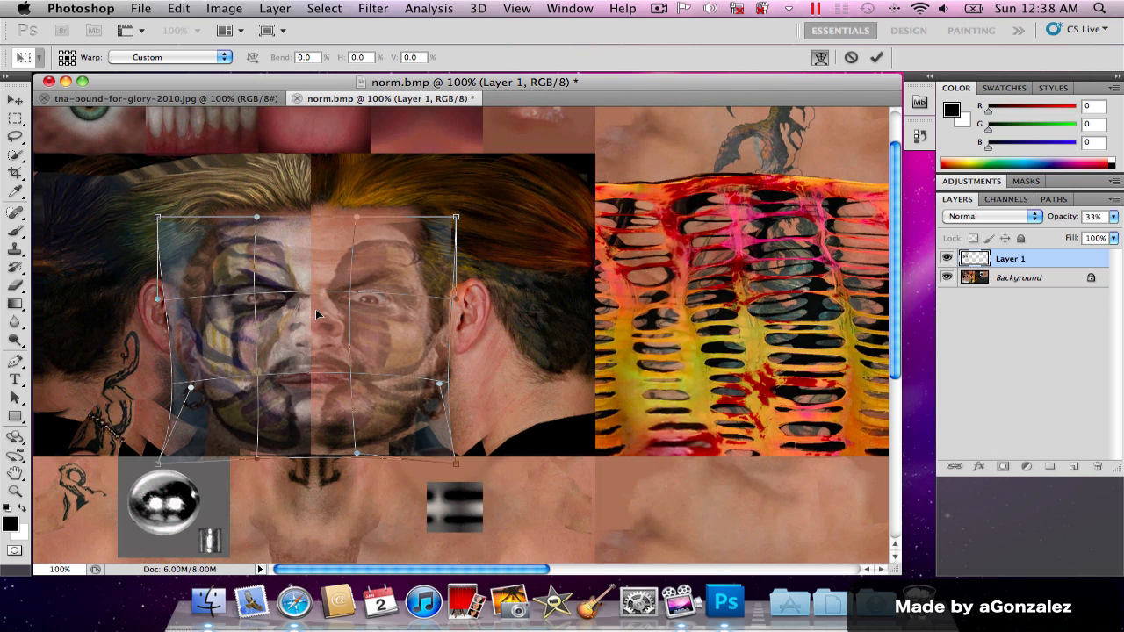
{"action": "left_click_drag", "start_coordinate": [308, 316], "coordinate": [309, 317]}
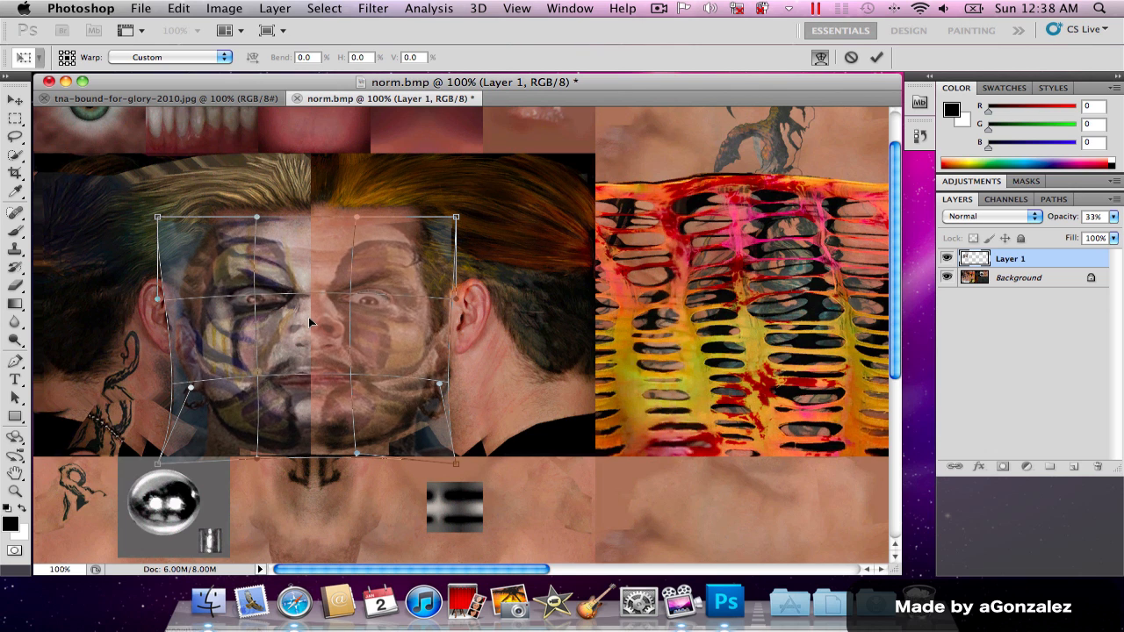
{"action": "key", "text": "Return"}
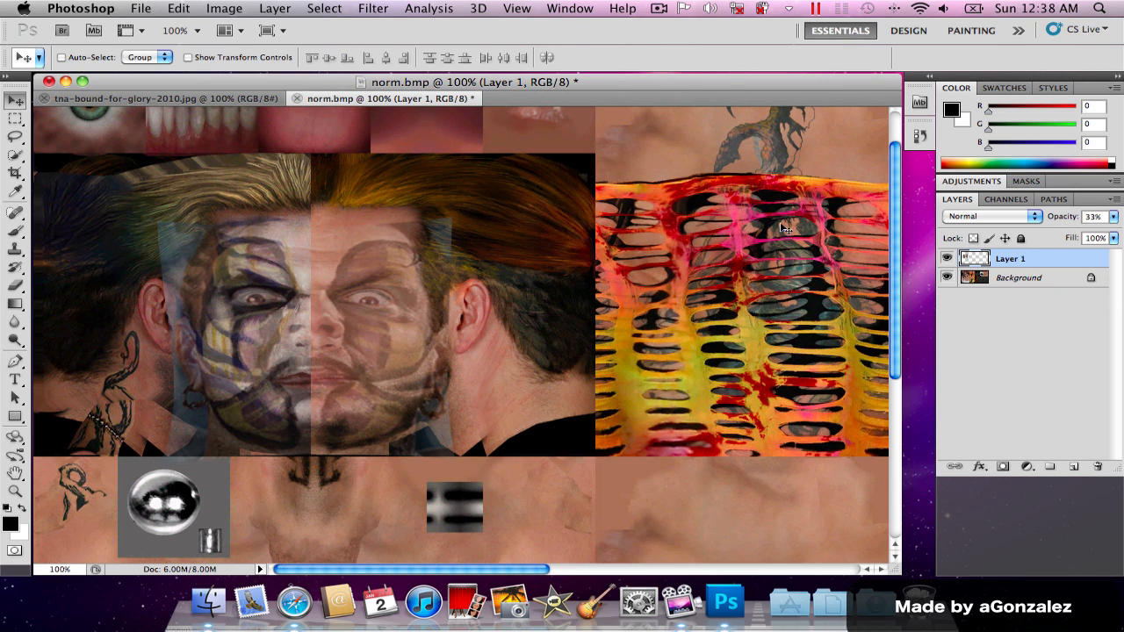
- Nudge the semi-transparent painted face to line up its eyes and mouth with the texture's face
{"action": "left_click_drag", "start_coordinate": [342, 300], "coordinate": [346, 299]}
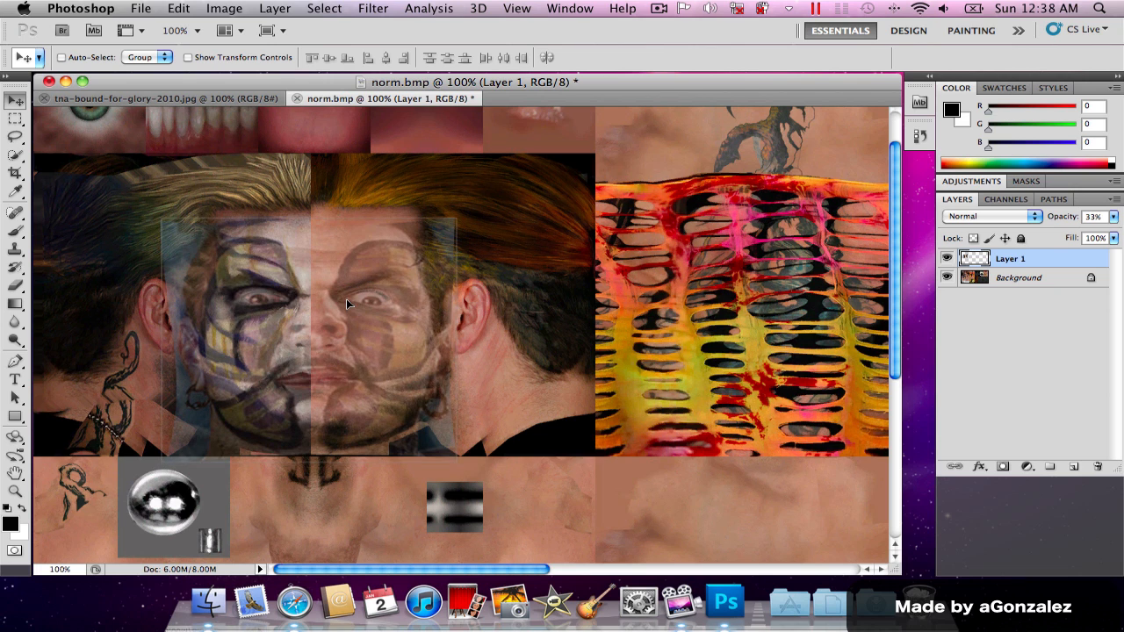
{"action": "left_click_drag", "start_coordinate": [346, 298], "coordinate": [356, 306]}
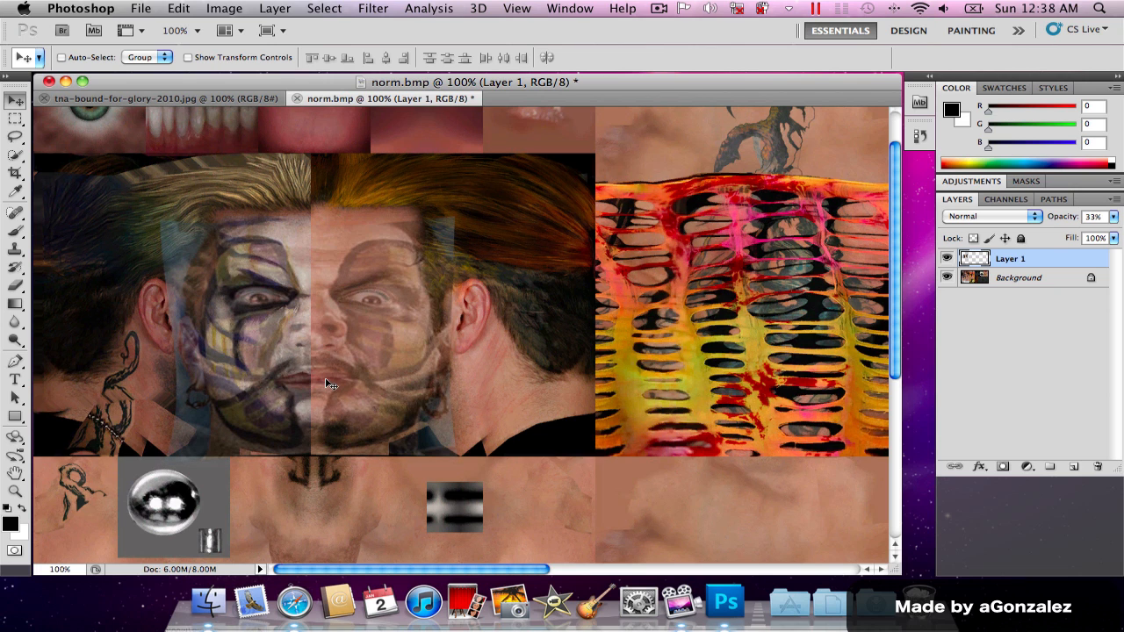
{"action": "left_click_drag", "start_coordinate": [325, 379], "coordinate": [327, 385]}
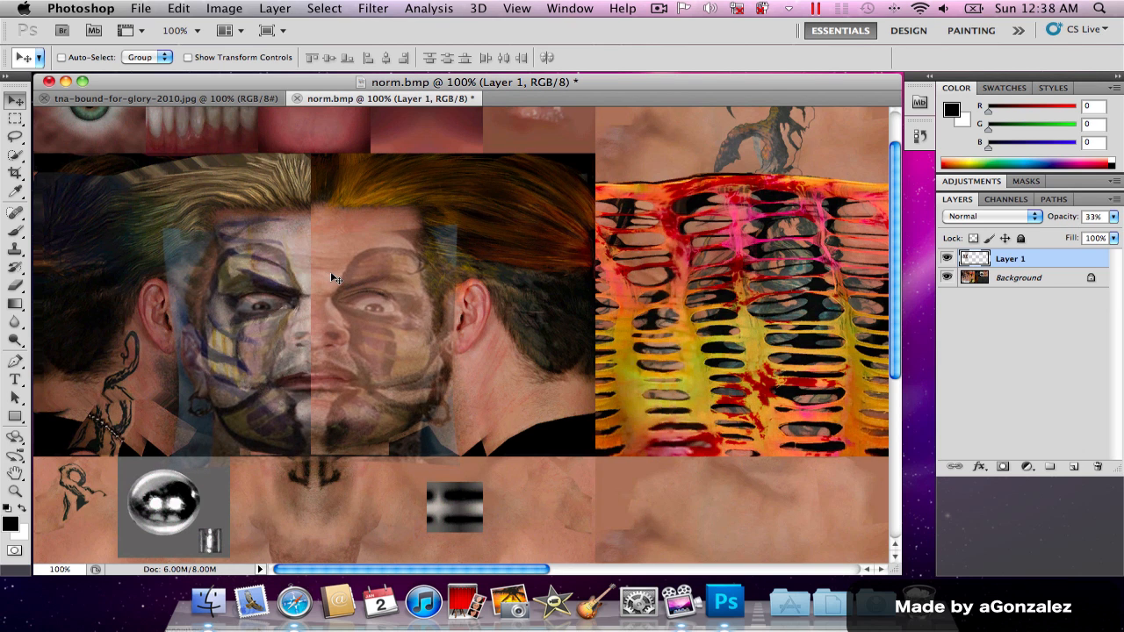
- Stretch the painted face to 100.96% height, warp both eye areas slightly toward the texture's eyes, and apply the transform
{"action": "key", "text": "super+t"}
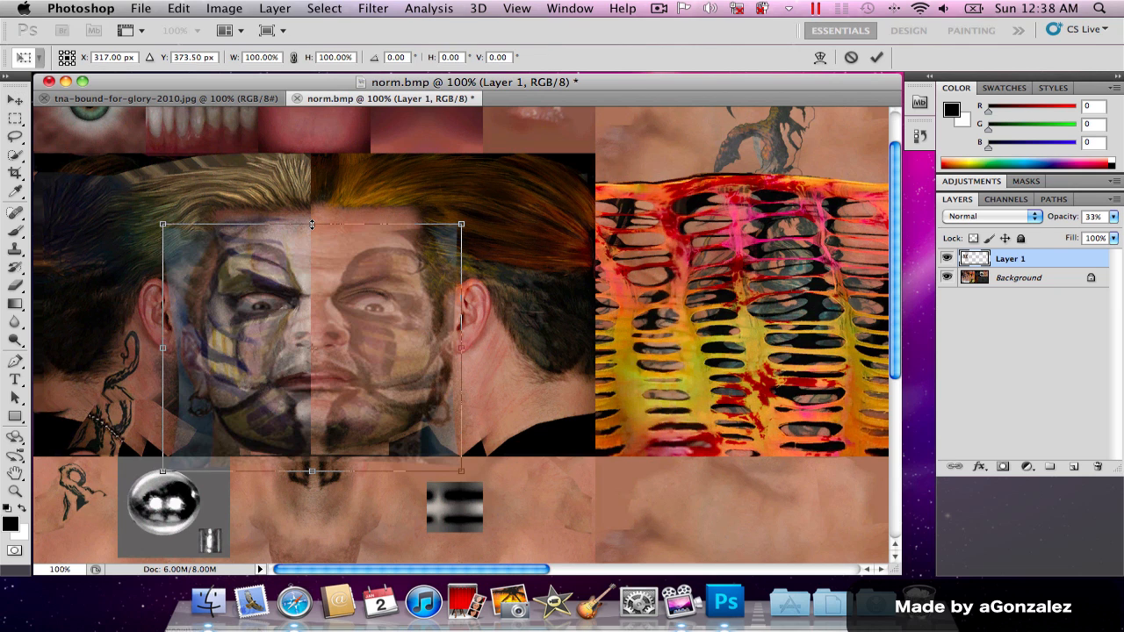
{"action": "left_click_drag", "start_coordinate": [311, 225], "coordinate": [311, 223]}
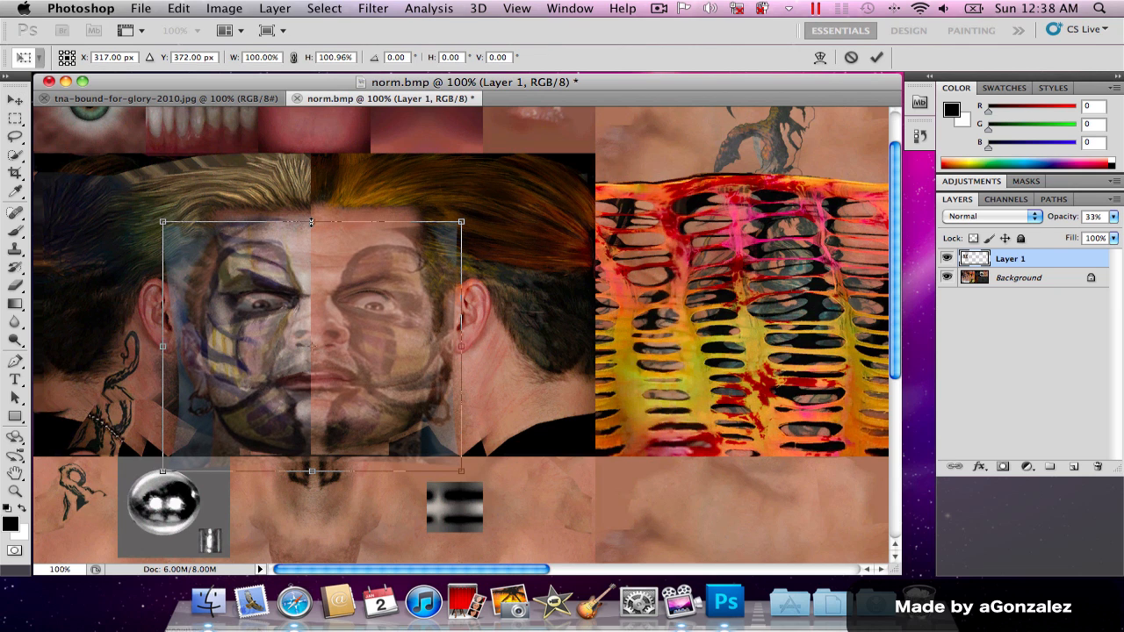
{"action": "right_click", "coordinate": [375, 318]}
{"action": "left_click", "coordinate": [406, 423]}
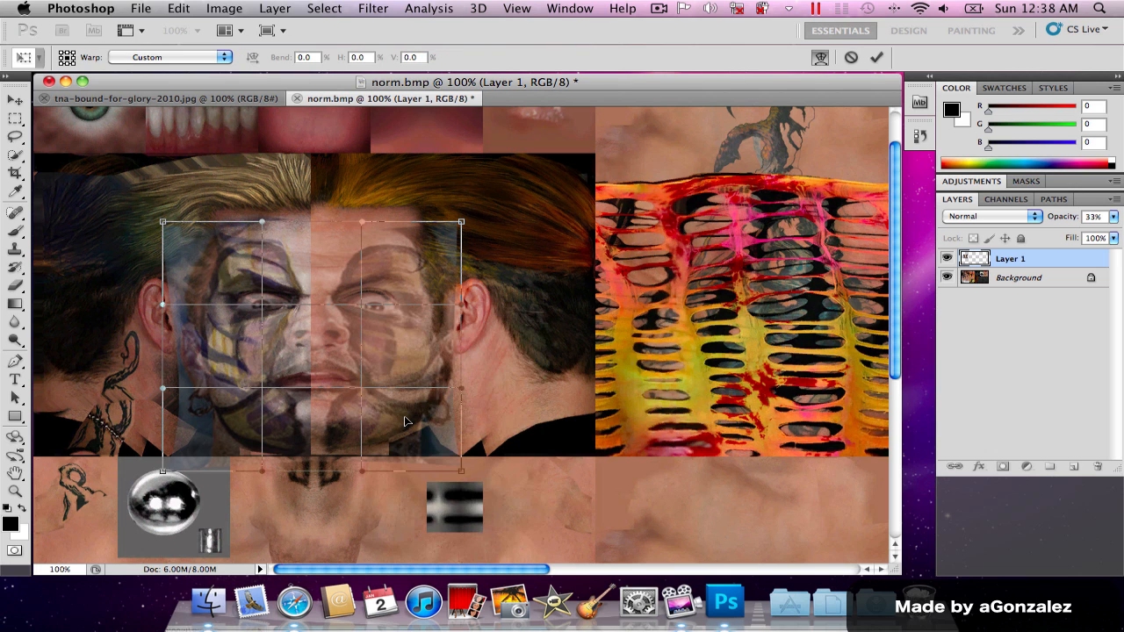
{"action": "left_click_drag", "start_coordinate": [395, 286], "coordinate": [386, 283]}
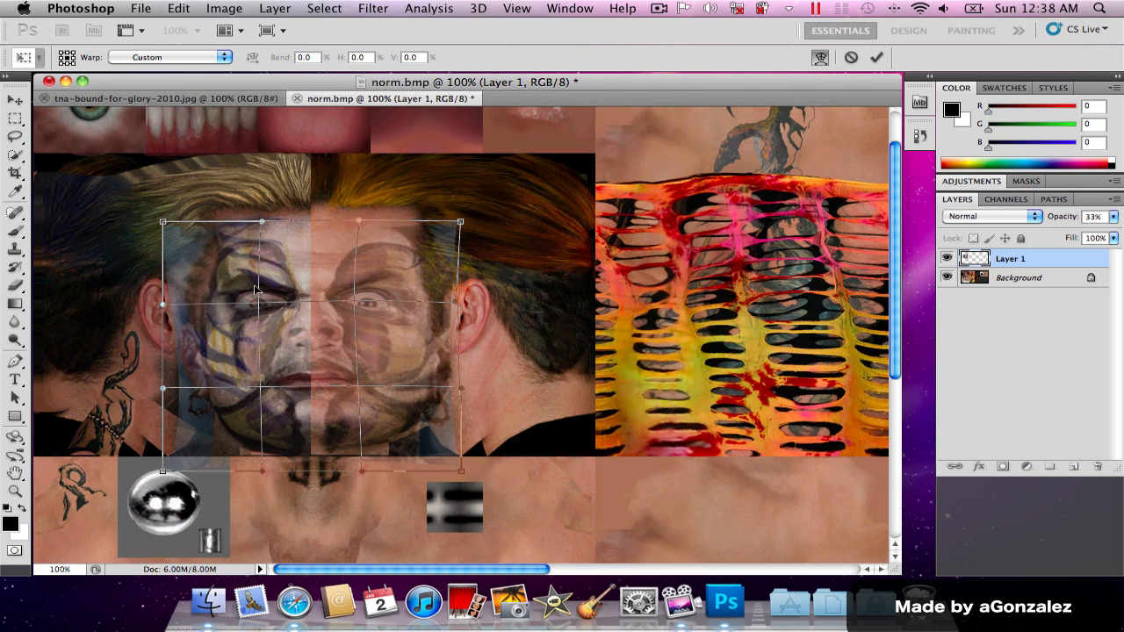
{"action": "left_click_drag", "start_coordinate": [257, 285], "coordinate": [249, 276]}
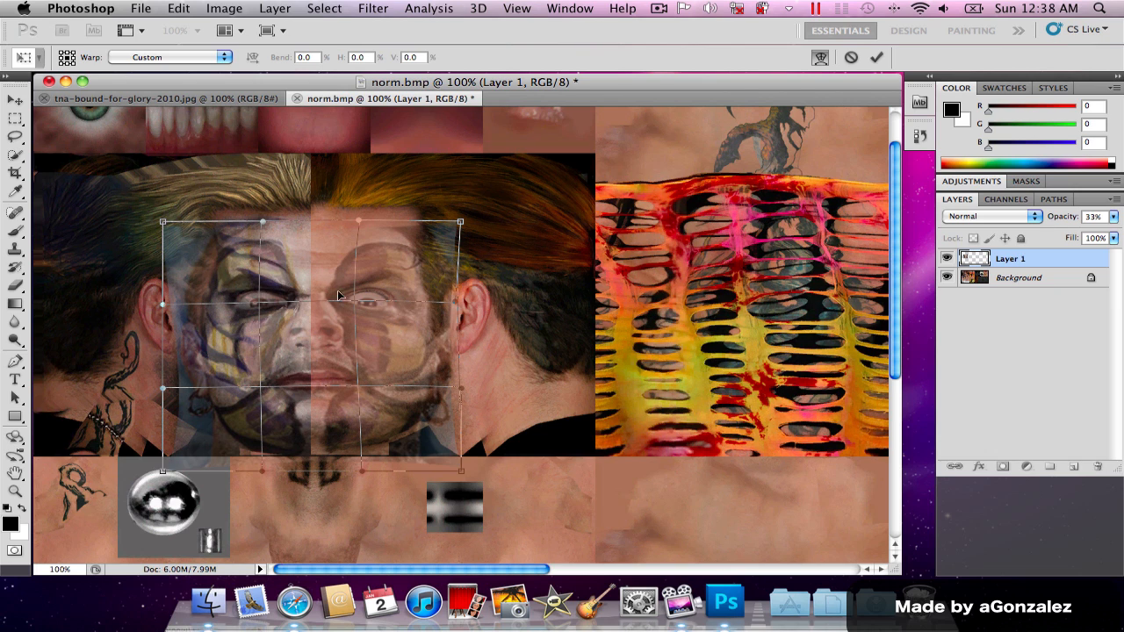
{"action": "key", "text": "Return"}
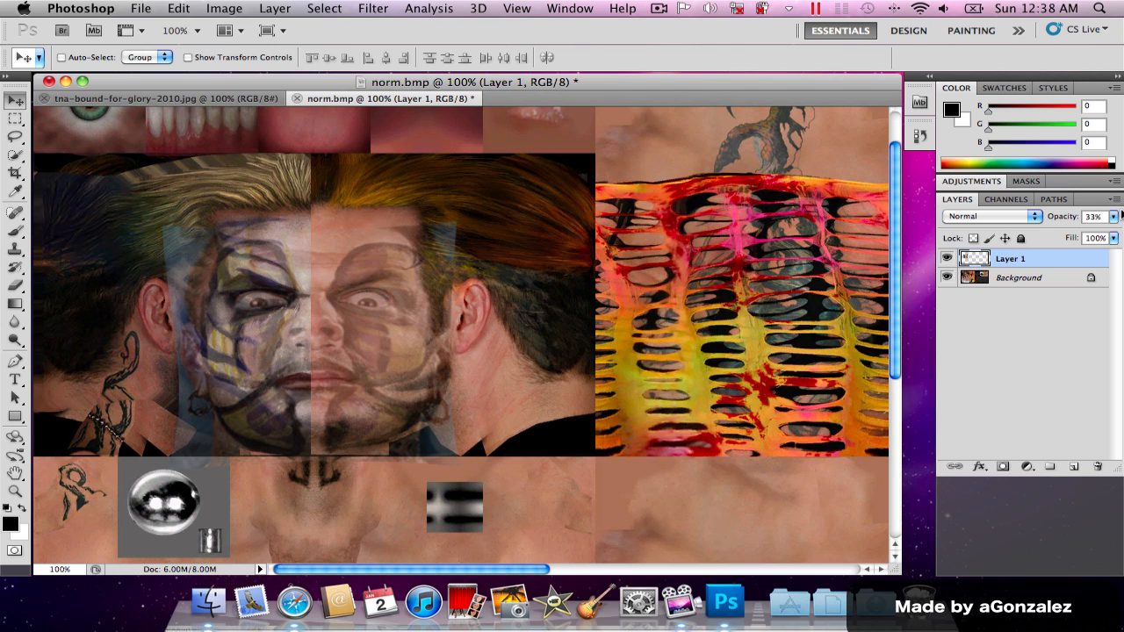
- Restore the painted face layer to 100% opacity and set the Eraser to 55% opacity with a 43 px brush
{"action": "mouse_move", "coordinate": [1112, 216]}
{"action": "left_mouse_down"}
{"action": "mouse_move", "coordinate": [1070, 233]}
{"action": "mouse_move", "coordinate": [1108, 236]}
{"action": "left_mouse_up"}
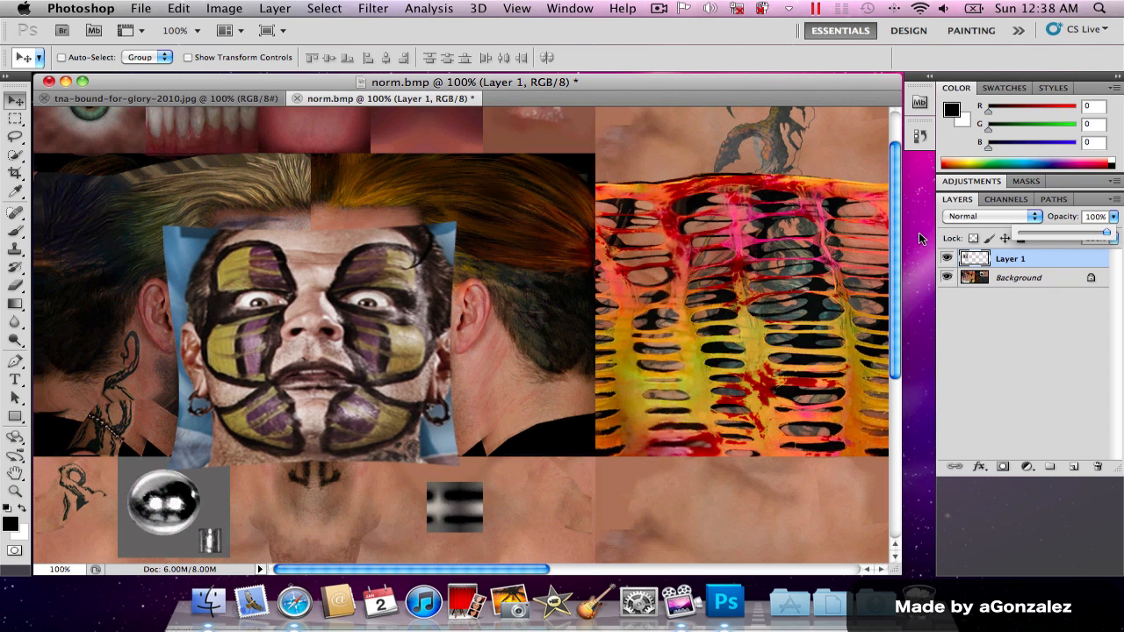
{"action": "left_click", "coordinate": [389, 312]}
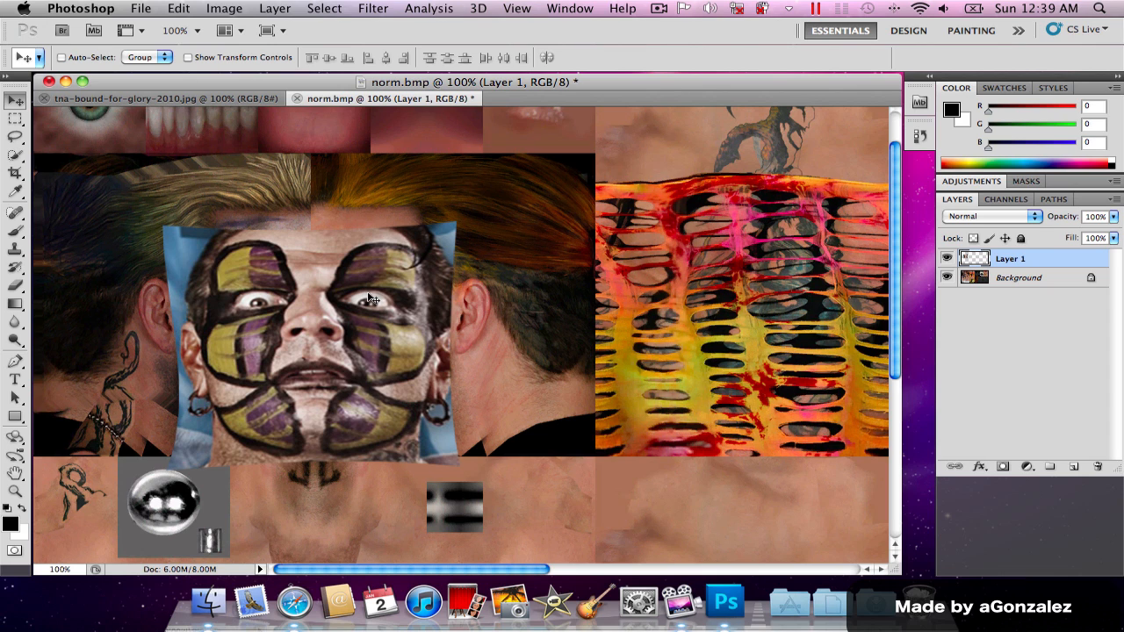
{"action": "key", "text": "e"}
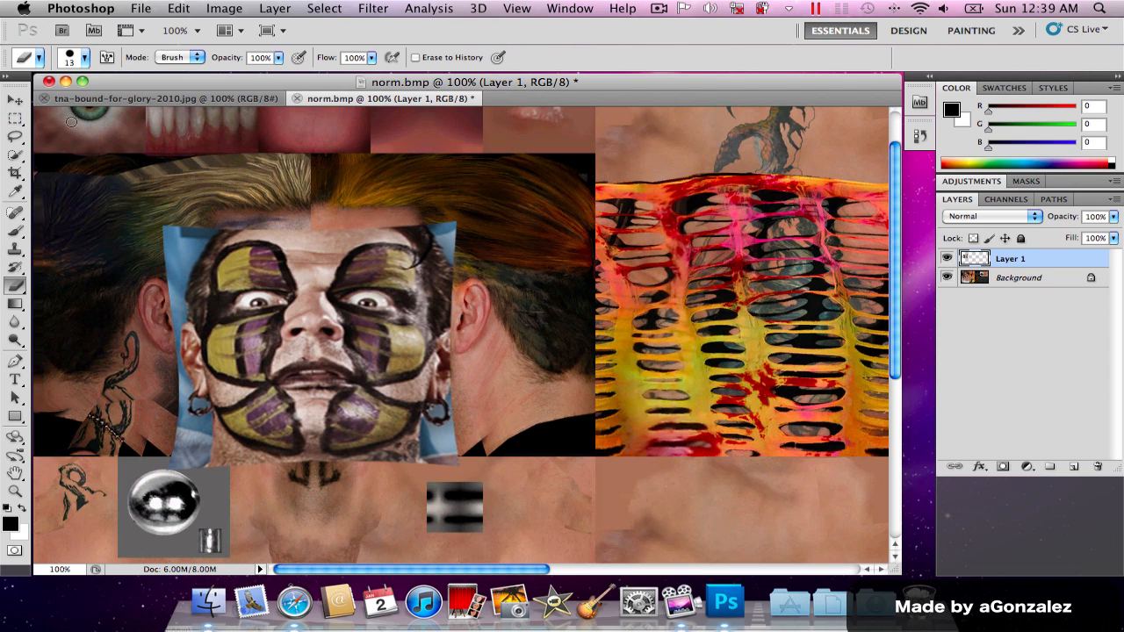
{"action": "left_click", "coordinate": [278, 58]}
{"action": "left_click", "coordinate": [243, 76]}
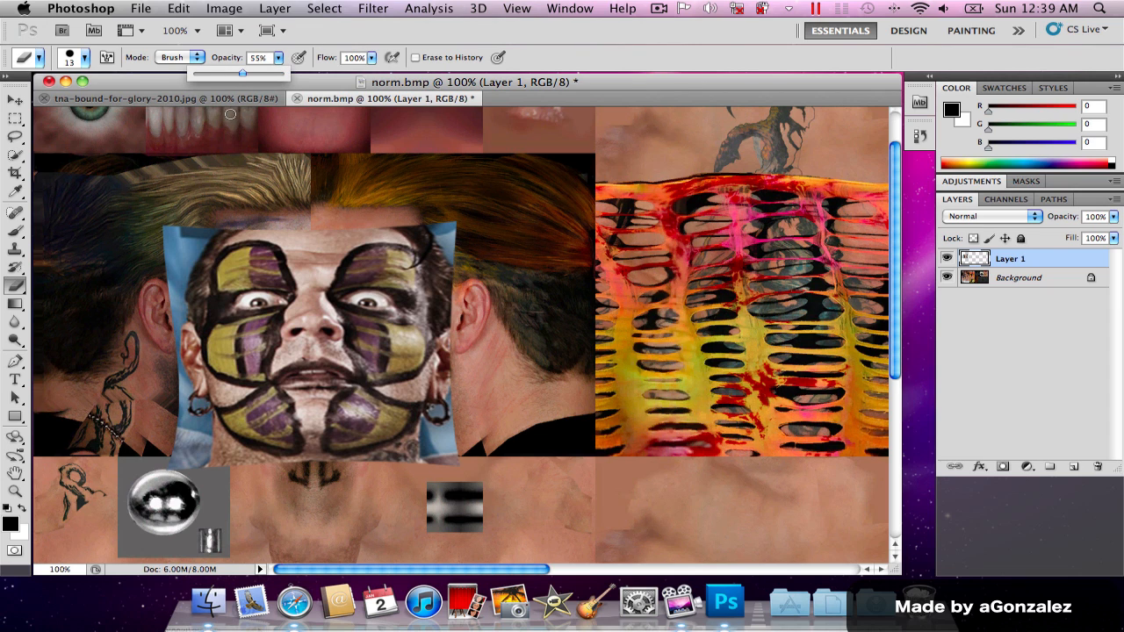
{"action": "left_click", "coordinate": [83, 59]}
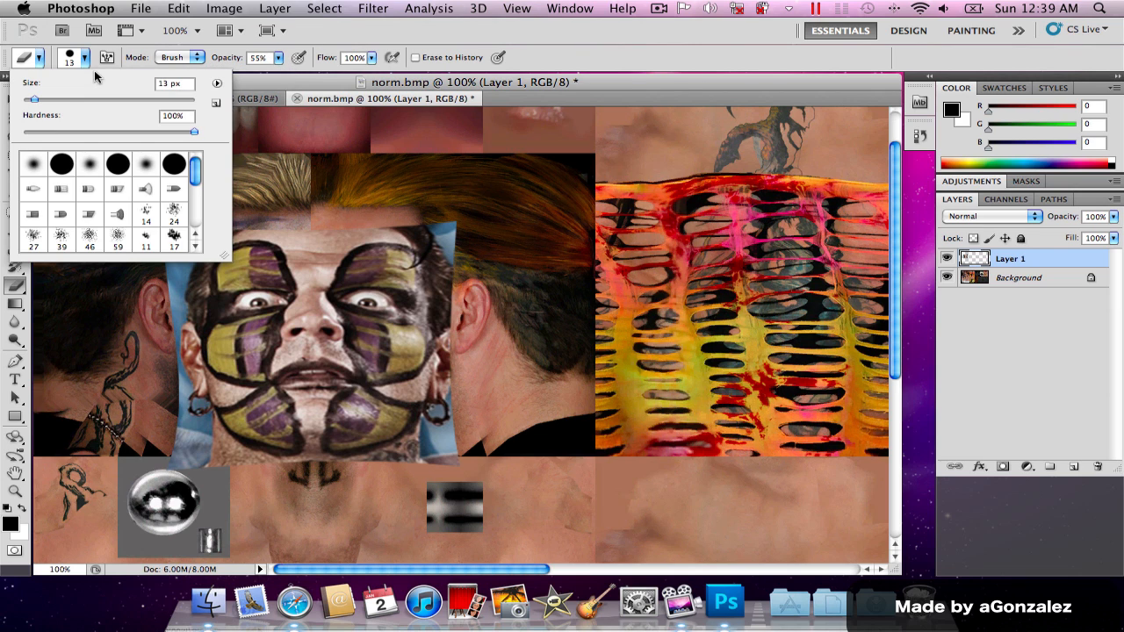
{"action": "left_click", "coordinate": [59, 99]}
{"action": "left_click", "coordinate": [160, 277]}
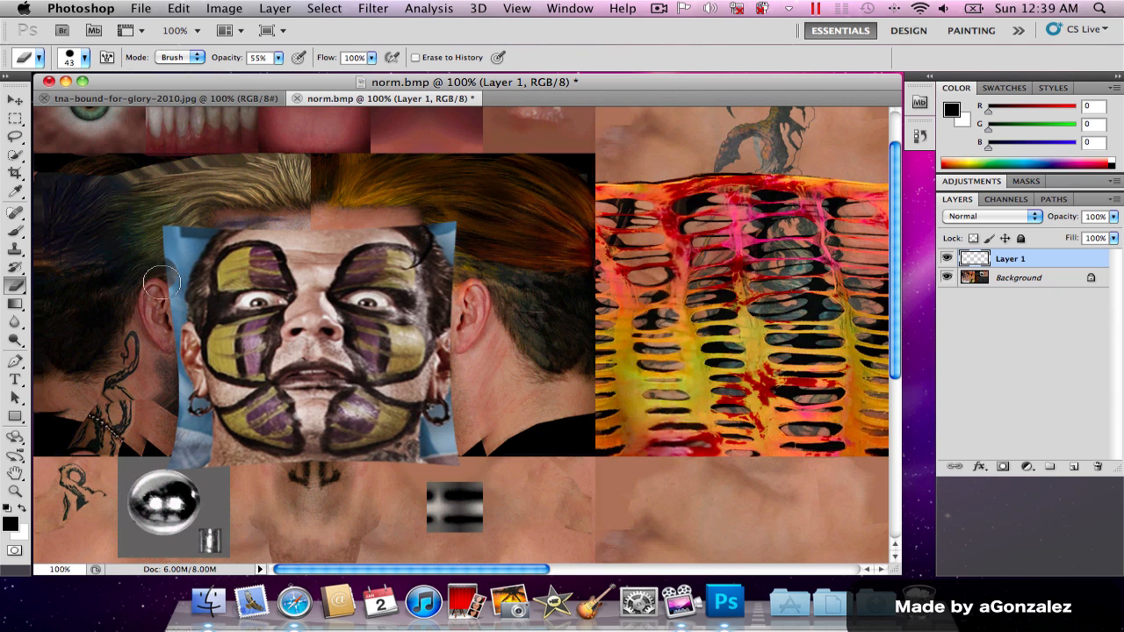
- Erase the blue background, hair and ear along the painted face's left side down to the jaw
{"action": "mouse_move", "coordinate": [187, 205]}
{"action": "left_mouse_down"}
{"action": "mouse_move", "coordinate": [145, 262]}
{"action": "mouse_move", "coordinate": [169, 237]}
{"action": "mouse_move", "coordinate": [182, 201]}
{"action": "mouse_move", "coordinate": [173, 205]}
{"action": "mouse_move", "coordinate": [168, 225]}
{"action": "mouse_move", "coordinate": [209, 205]}
{"action": "mouse_move", "coordinate": [165, 257]}
{"action": "mouse_move", "coordinate": [239, 198]}
{"action": "mouse_move", "coordinate": [189, 250]}
{"action": "mouse_move", "coordinate": [164, 325]}
{"action": "mouse_move", "coordinate": [168, 309]}
{"action": "mouse_move", "coordinate": [167, 383]}
{"action": "mouse_move", "coordinate": [180, 269]}
{"action": "mouse_move", "coordinate": [184, 298]}
{"action": "mouse_move", "coordinate": [200, 227]}
{"action": "mouse_move", "coordinate": [186, 299]}
{"action": "left_mouse_up"}
{"action": "scroll", "coordinate": [189, 222], "scroll_direction": "up", "scroll_amount": 1}
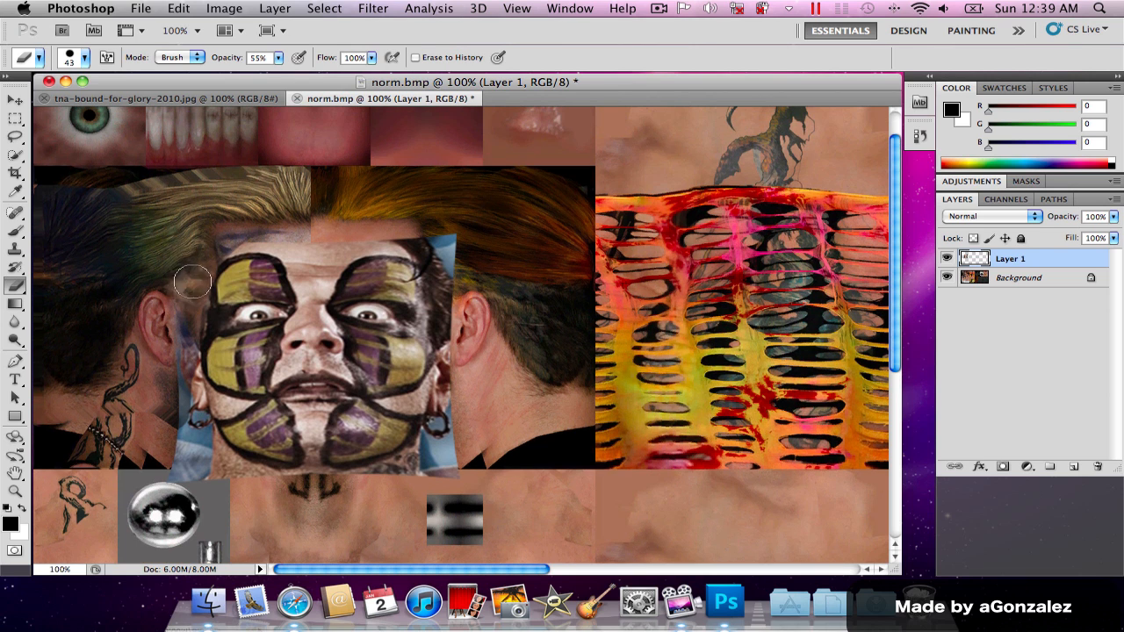
{"action": "mouse_move", "coordinate": [157, 365]}
{"action": "left_mouse_down"}
{"action": "mouse_move", "coordinate": [181, 285]}
{"action": "mouse_move", "coordinate": [183, 332]}
{"action": "mouse_move", "coordinate": [169, 289]}
{"action": "mouse_move", "coordinate": [187, 308]}
{"action": "mouse_move", "coordinate": [170, 345]}
{"action": "mouse_move", "coordinate": [186, 328]}
{"action": "mouse_move", "coordinate": [182, 400]}
{"action": "mouse_move", "coordinate": [169, 351]}
{"action": "mouse_move", "coordinate": [182, 405]}
{"action": "mouse_move", "coordinate": [174, 430]}
{"action": "mouse_move", "coordinate": [171, 367]}
{"action": "mouse_move", "coordinate": [181, 391]}
{"action": "mouse_move", "coordinate": [175, 403]}
{"action": "mouse_move", "coordinate": [170, 376]}
{"action": "mouse_move", "coordinate": [176, 422]}
{"action": "mouse_move", "coordinate": [168, 417]}
{"action": "mouse_move", "coordinate": [182, 405]}
{"action": "mouse_move", "coordinate": [188, 434]}
{"action": "mouse_move", "coordinate": [172, 385]}
{"action": "mouse_move", "coordinate": [194, 449]}
{"action": "mouse_move", "coordinate": [171, 466]}
{"action": "mouse_move", "coordinate": [251, 493]}
{"action": "mouse_move", "coordinate": [181, 412]}
{"action": "mouse_move", "coordinate": [181, 353]}
{"action": "mouse_move", "coordinate": [185, 417]}
{"action": "mouse_move", "coordinate": [186, 384]}
{"action": "mouse_move", "coordinate": [186, 415]}
{"action": "mouse_move", "coordinate": [262, 482]}
{"action": "mouse_move", "coordinate": [231, 479]}
{"action": "left_mouse_up"}
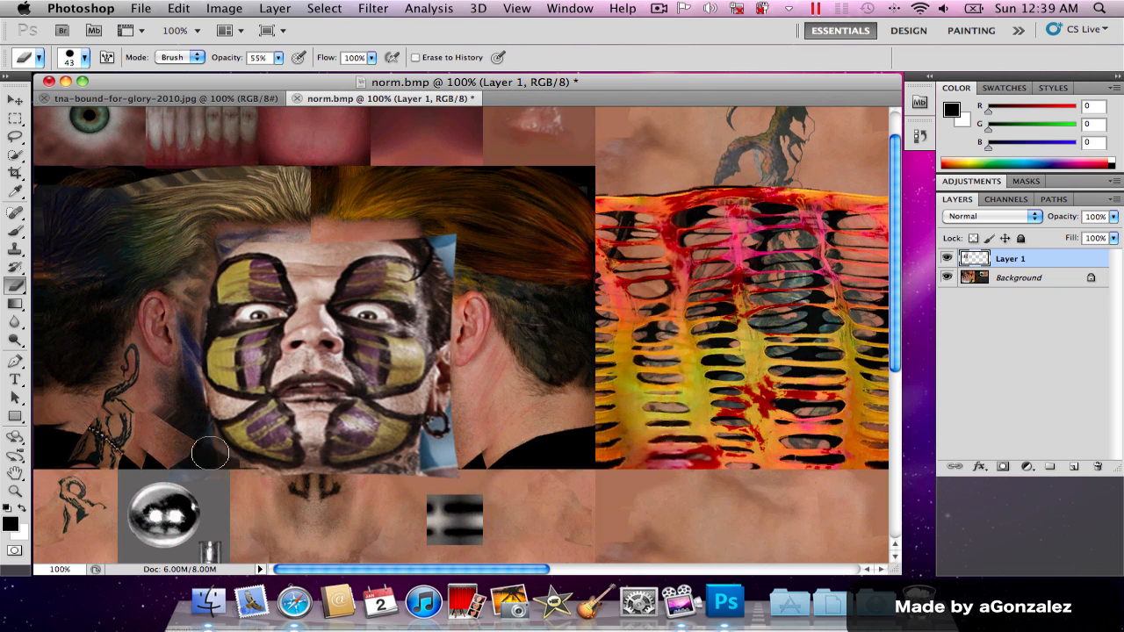
{"action": "mouse_move", "coordinate": [211, 454]}
{"action": "left_mouse_down"}
{"action": "mouse_move", "coordinate": [202, 449]}
{"action": "mouse_move", "coordinate": [239, 461]}
{"action": "mouse_move", "coordinate": [213, 462]}
{"action": "mouse_move", "coordinate": [233, 470]}
{"action": "left_mouse_up"}
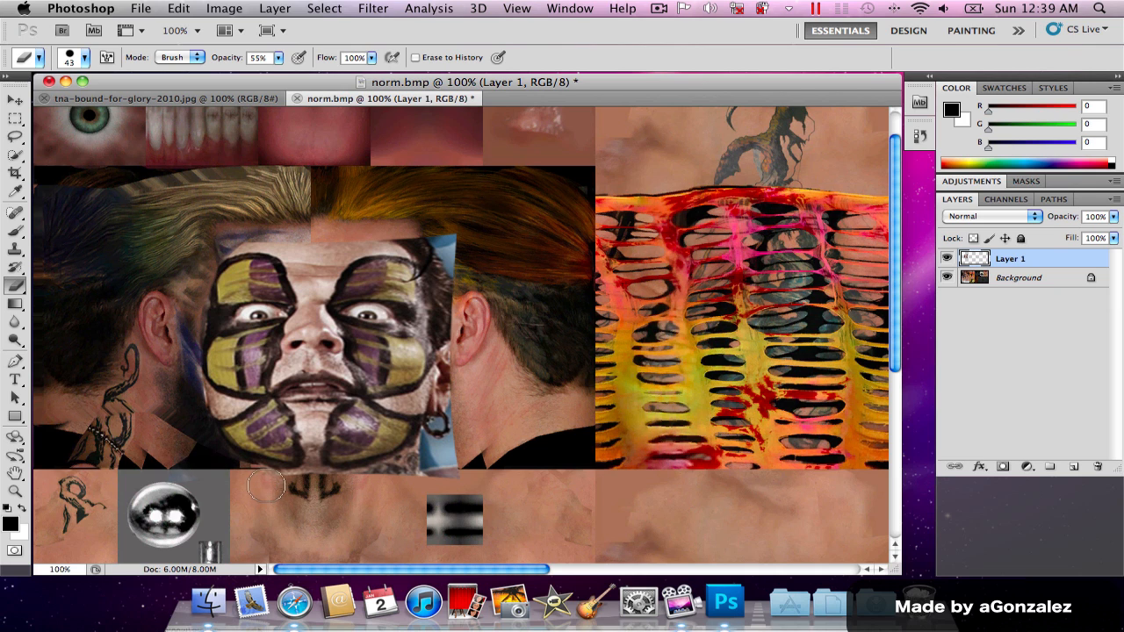
- Erase the leftover poster background, neck and ear below the chin and along the painted face's right side
{"action": "mouse_move", "coordinate": [452, 443]}
{"action": "left_mouse_down"}
{"action": "mouse_move", "coordinate": [443, 457]}
{"action": "mouse_move", "coordinate": [294, 485]}
{"action": "mouse_move", "coordinate": [303, 488]}
{"action": "left_mouse_up"}
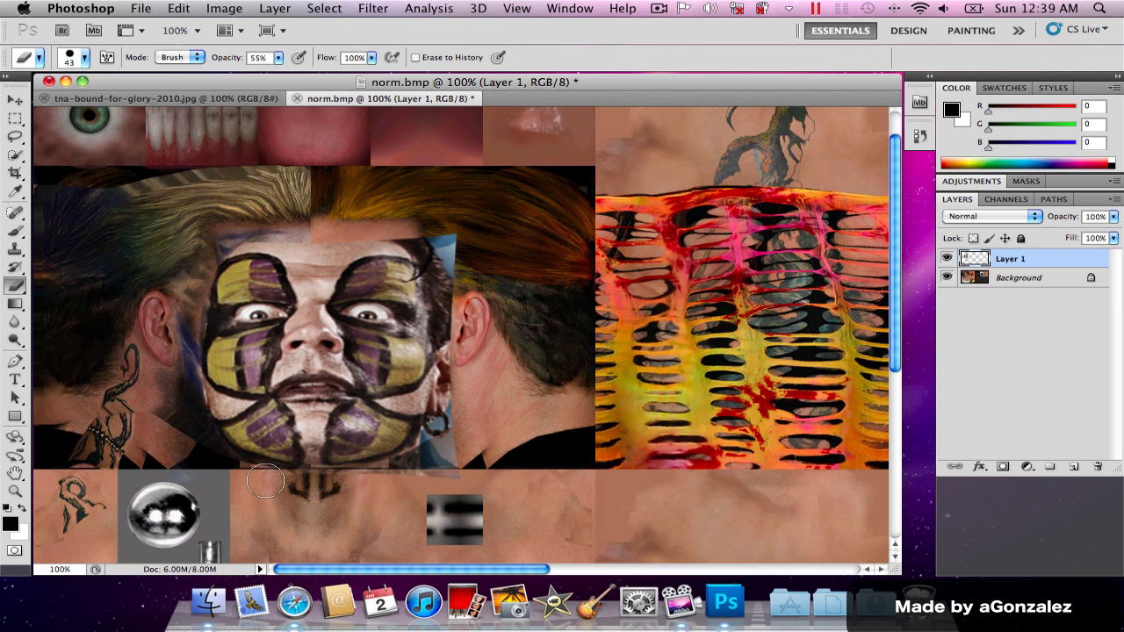
{"action": "mouse_move", "coordinate": [451, 421]}
{"action": "left_mouse_down"}
{"action": "mouse_move", "coordinate": [413, 461]}
{"action": "mouse_move", "coordinate": [423, 470]}
{"action": "mouse_move", "coordinate": [440, 388]}
{"action": "mouse_move", "coordinate": [457, 413]}
{"action": "mouse_move", "coordinate": [455, 351]}
{"action": "mouse_move", "coordinate": [453, 458]}
{"action": "mouse_move", "coordinate": [439, 470]}
{"action": "mouse_move", "coordinate": [460, 457]}
{"action": "left_mouse_up"}
{"action": "mouse_move", "coordinate": [447, 231]}
{"action": "left_mouse_down"}
{"action": "mouse_move", "coordinate": [457, 261]}
{"action": "mouse_move", "coordinate": [418, 228]}
{"action": "mouse_move", "coordinate": [445, 234]}
{"action": "mouse_move", "coordinate": [429, 238]}
{"action": "mouse_move", "coordinate": [440, 256]}
{"action": "mouse_move", "coordinate": [393, 222]}
{"action": "mouse_move", "coordinate": [433, 255]}
{"action": "mouse_move", "coordinate": [442, 291]}
{"action": "mouse_move", "coordinate": [442, 279]}
{"action": "mouse_move", "coordinate": [452, 371]}
{"action": "left_mouse_up"}
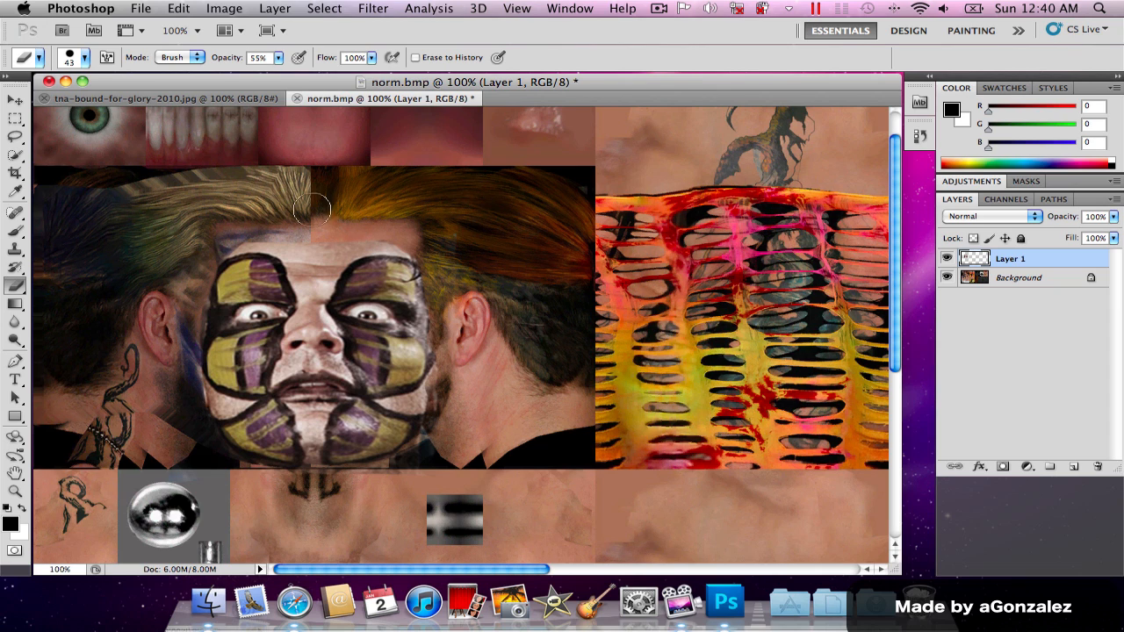
{"action": "key", "text": "v"}
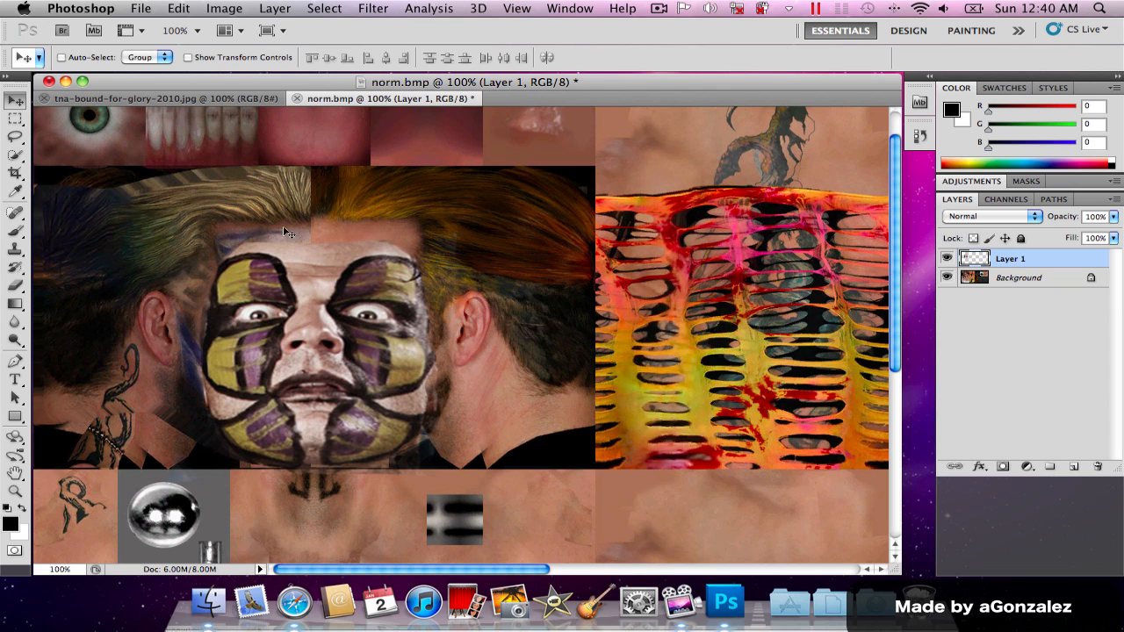
{"action": "left_click", "coordinate": [1113, 218]}
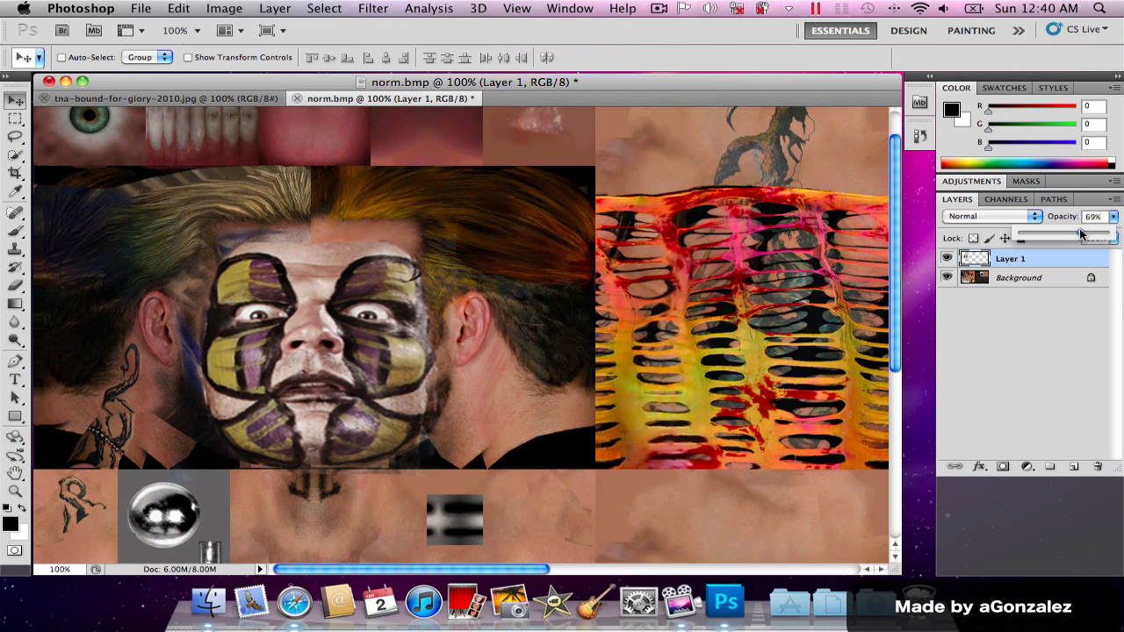
{"action": "mouse_move", "coordinate": [1108, 234]}
{"action": "left_mouse_down"}
{"action": "mouse_move", "coordinate": [1017, 235]}
{"action": "mouse_move", "coordinate": [1122, 235]}
{"action": "left_mouse_up"}
- Reduce the Eraser brush to 14 px and erase both of the painted face's eyes to expose the texture's eyes underneath
{"action": "key", "text": "e"}
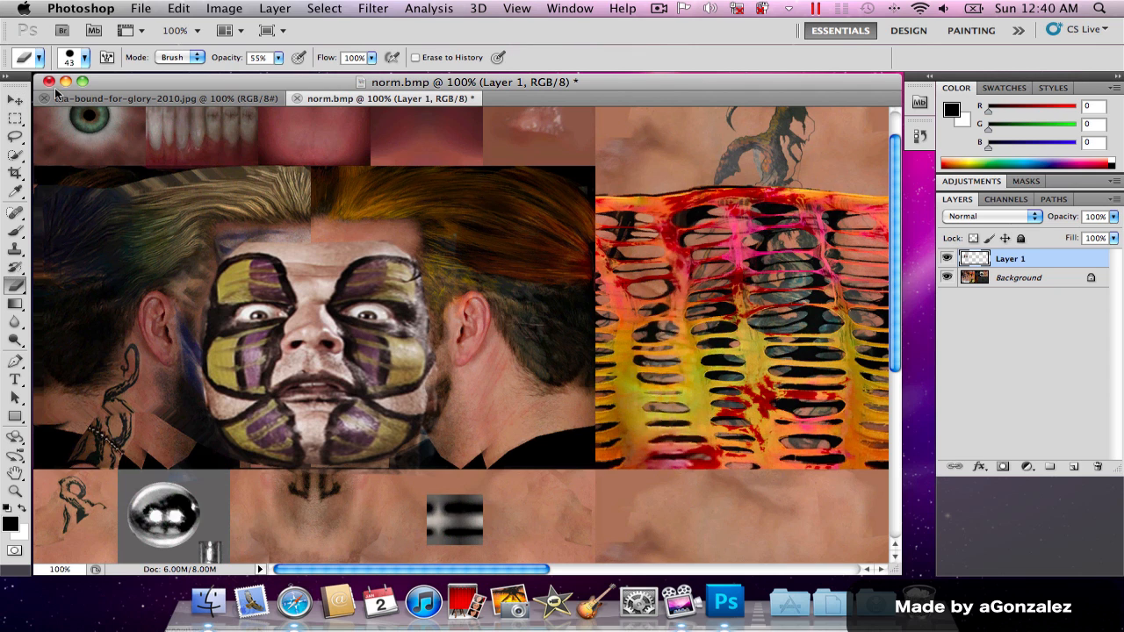
{"action": "left_click", "coordinate": [85, 57]}
{"action": "left_click_drag", "start_coordinate": [59, 99], "coordinate": [46, 100]}
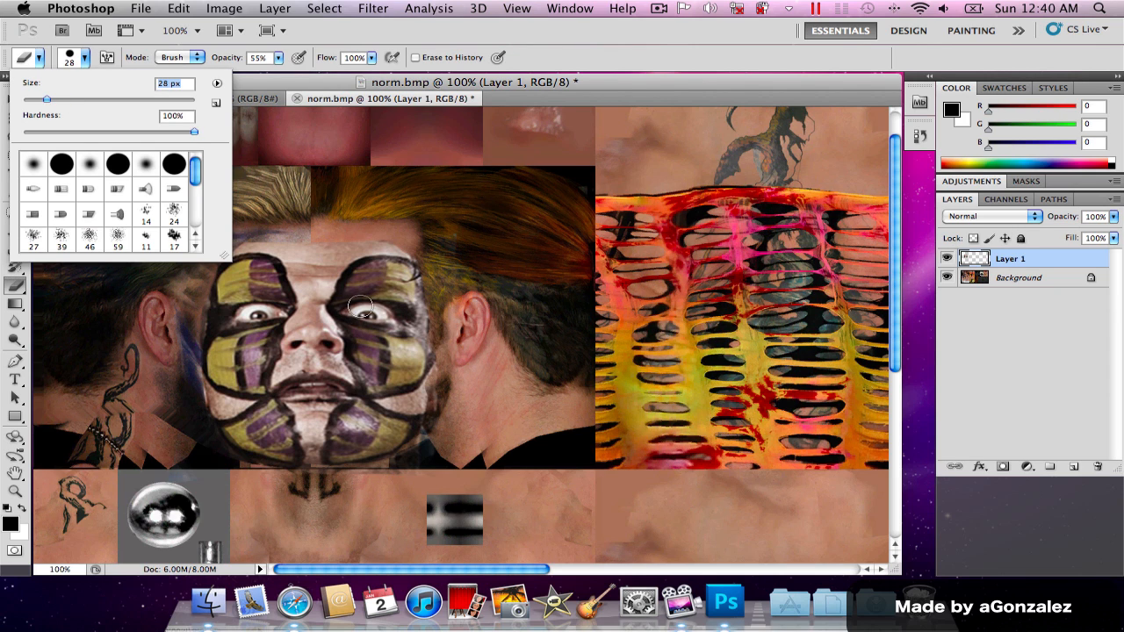
{"action": "left_click_drag", "start_coordinate": [47, 99], "coordinate": [36, 99]}
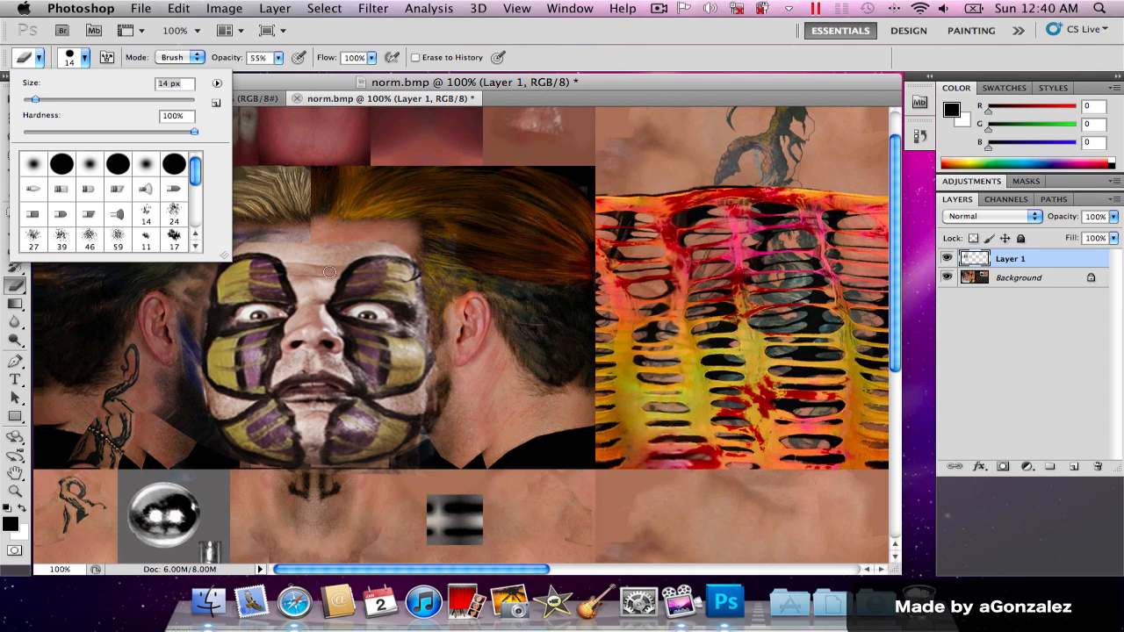
{"action": "left_click", "coordinate": [373, 314]}
{"action": "mouse_move", "coordinate": [373, 313]}
{"action": "left_mouse_down"}
{"action": "mouse_move", "coordinate": [351, 312]}
{"action": "mouse_move", "coordinate": [380, 313]}
{"action": "left_mouse_up"}
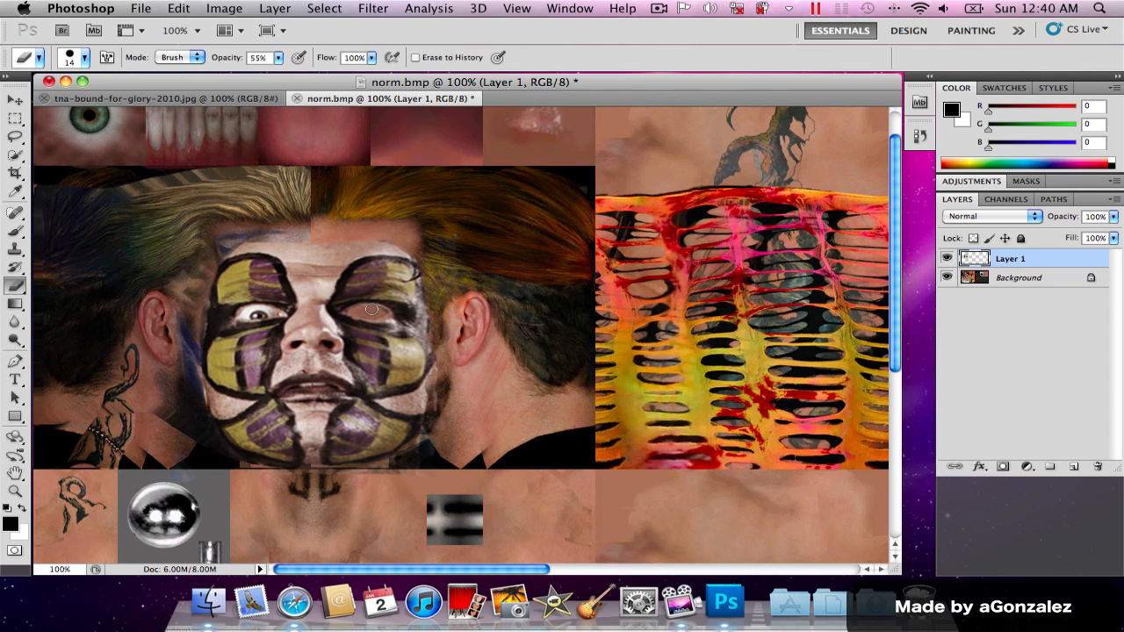
{"action": "left_click_drag", "start_coordinate": [360, 310], "coordinate": [356, 312]}
{"action": "left_click_drag", "start_coordinate": [243, 314], "coordinate": [274, 315]}
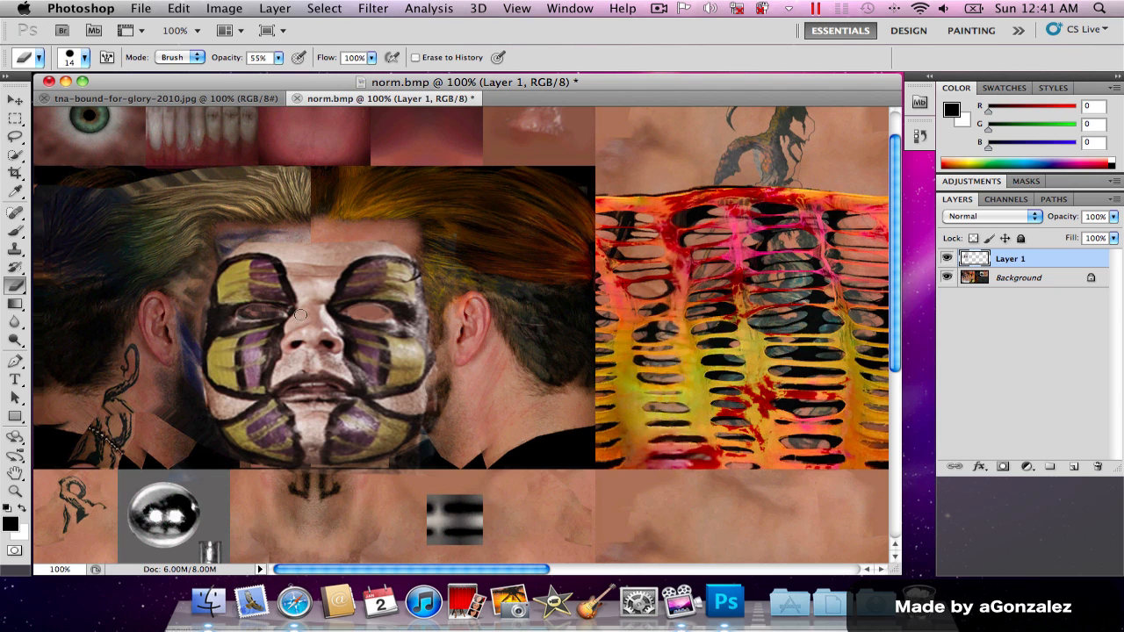
- Hide and reshow the painted face layer to examine the original face texture beneath it
{"action": "left_click", "coordinate": [1114, 217]}
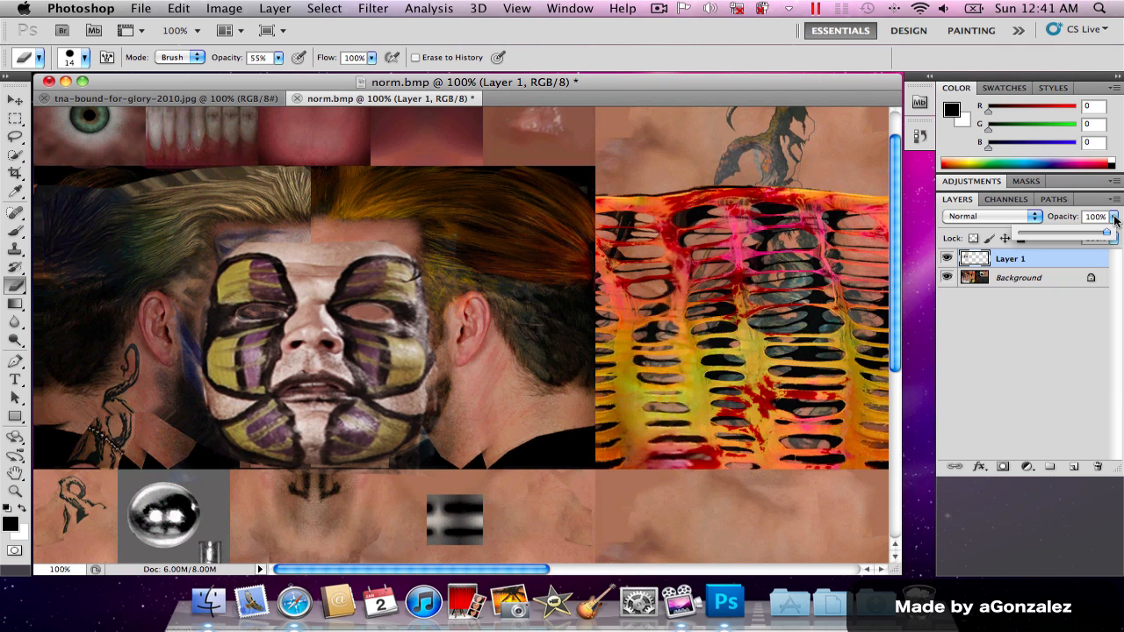
{"action": "mouse_move", "coordinate": [1103, 234]}
{"action": "left_mouse_down"}
{"action": "mouse_move", "coordinate": [1054, 228]}
{"action": "mouse_move", "coordinate": [1109, 232]}
{"action": "left_mouse_up"}
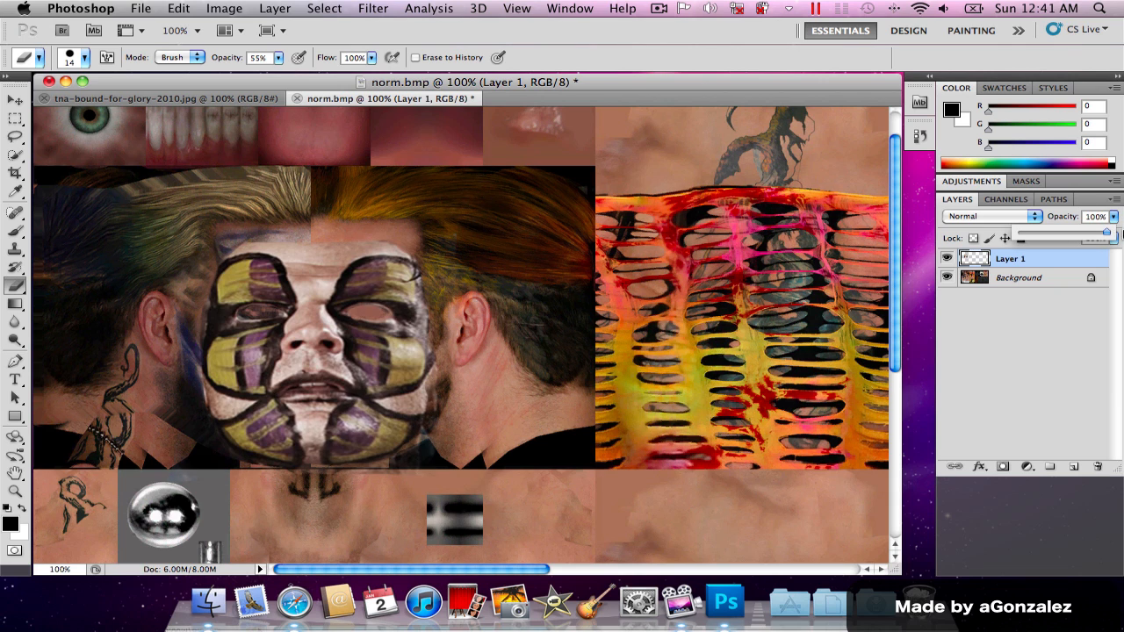
{"action": "left_click", "coordinate": [1026, 277]}
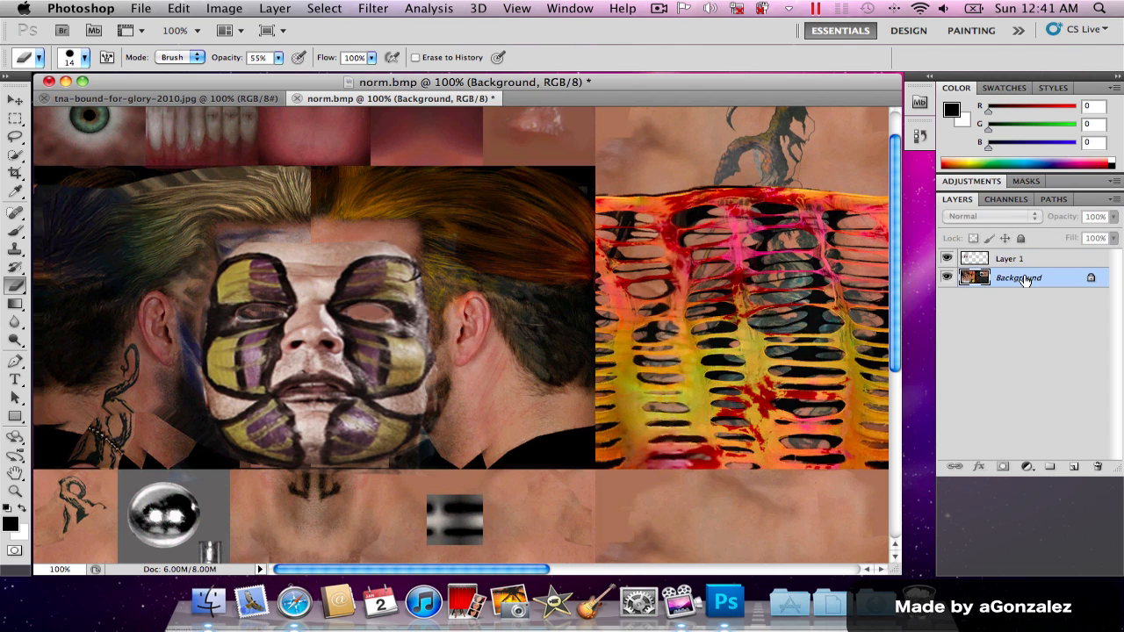
{"action": "left_click", "coordinate": [946, 258]}
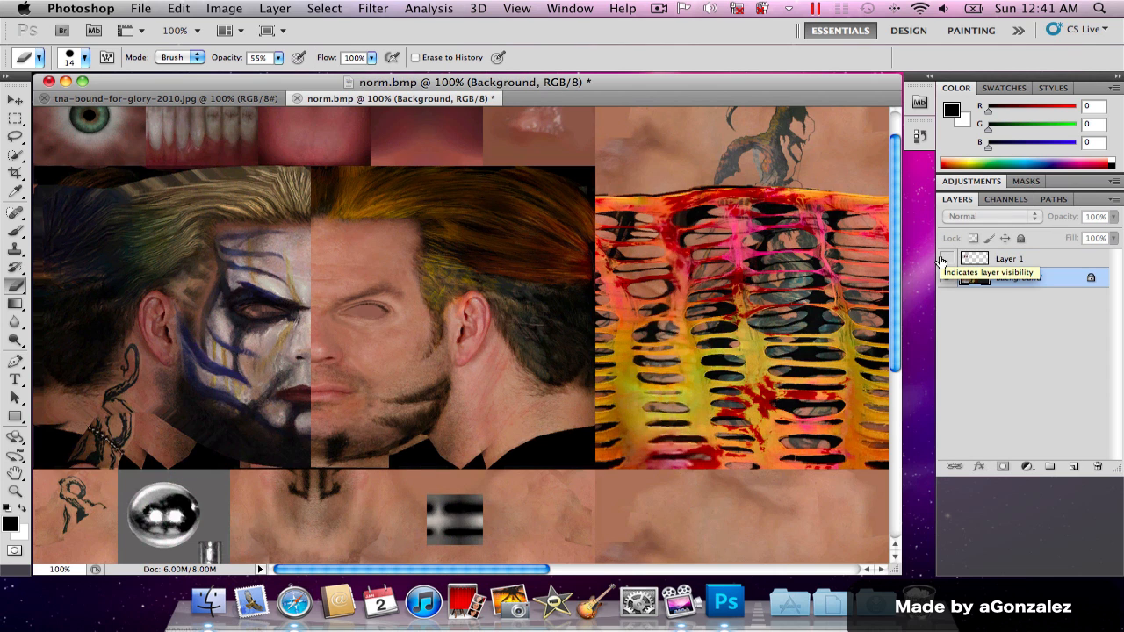
{"action": "left_click", "coordinate": [946, 258]}
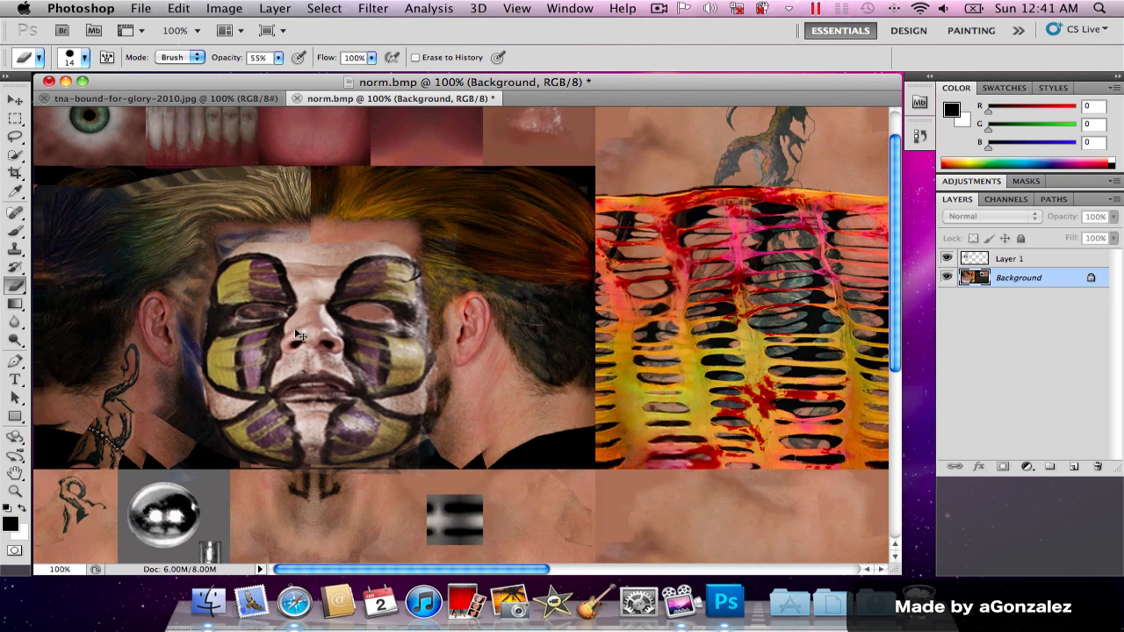
- Erase the painted face's nose on Layer 1 and compare the area with the original texture by toggling the layer's visibility
{"action": "left_click", "coordinate": [1032, 259]}
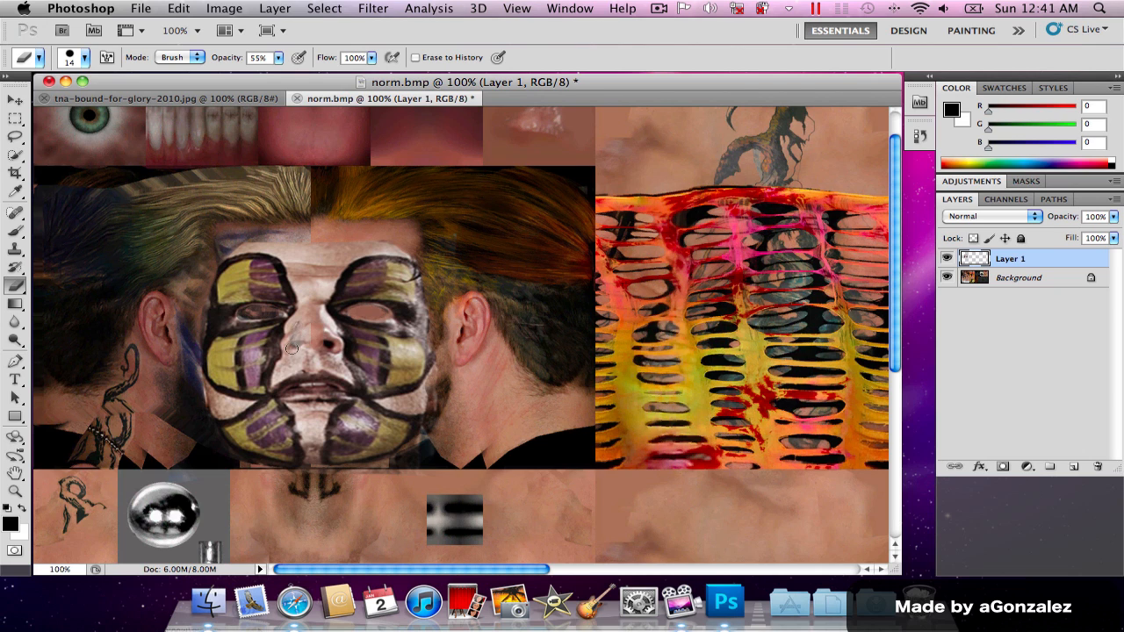
{"action": "left_click_drag", "start_coordinate": [290, 345], "coordinate": [337, 352]}
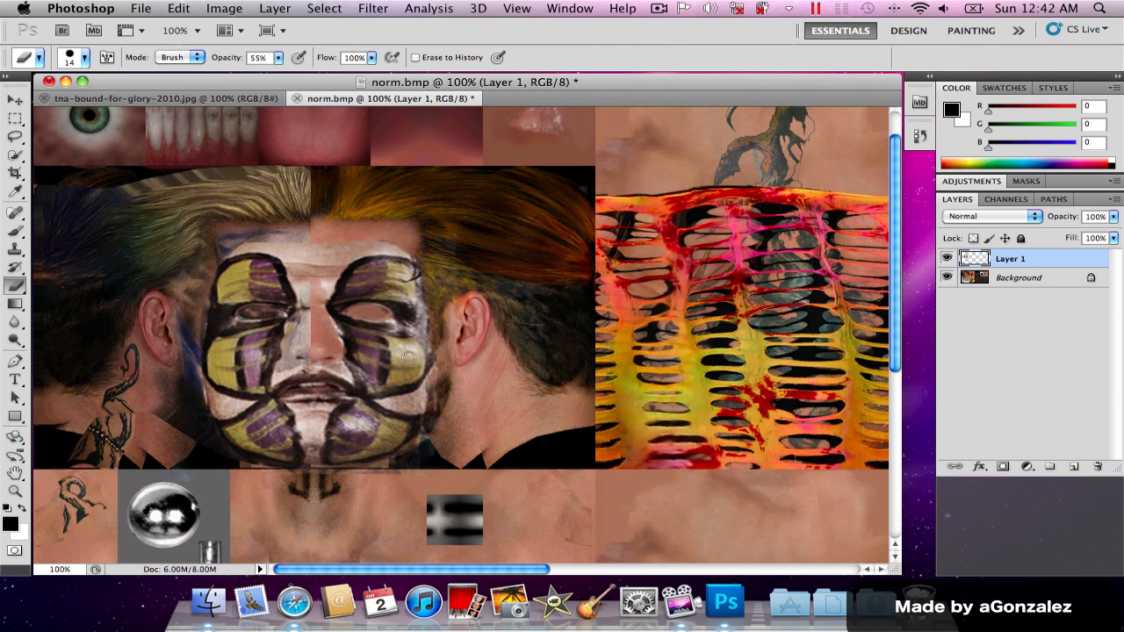
{"action": "left_click", "coordinate": [946, 259]}
{"action": "left_click", "coordinate": [947, 259]}
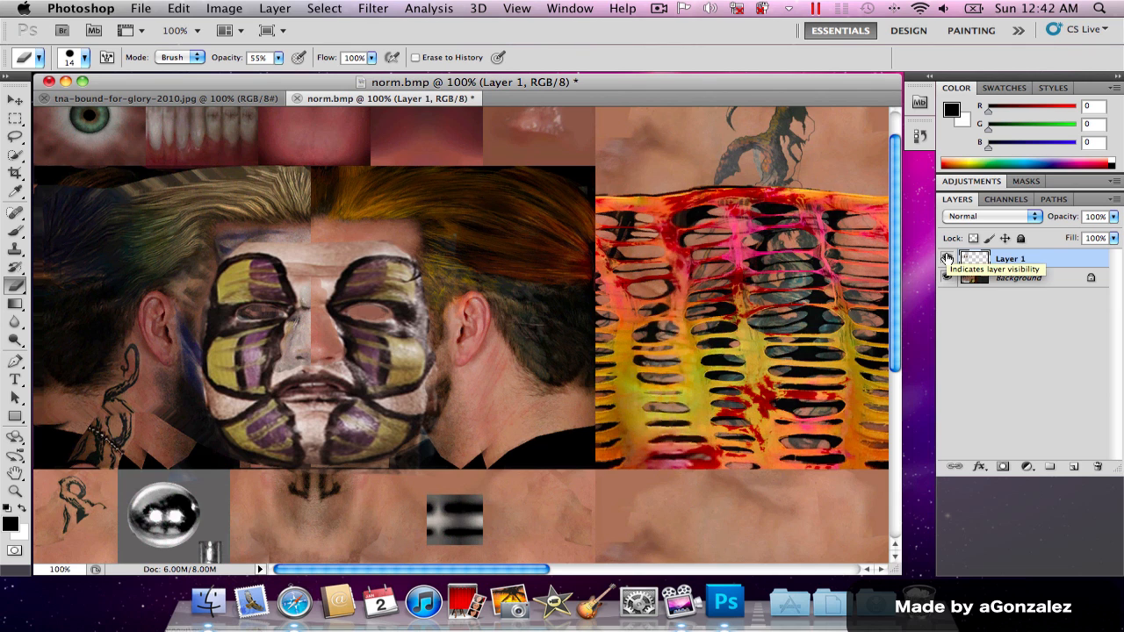
{"action": "left_click", "coordinate": [946, 258]}
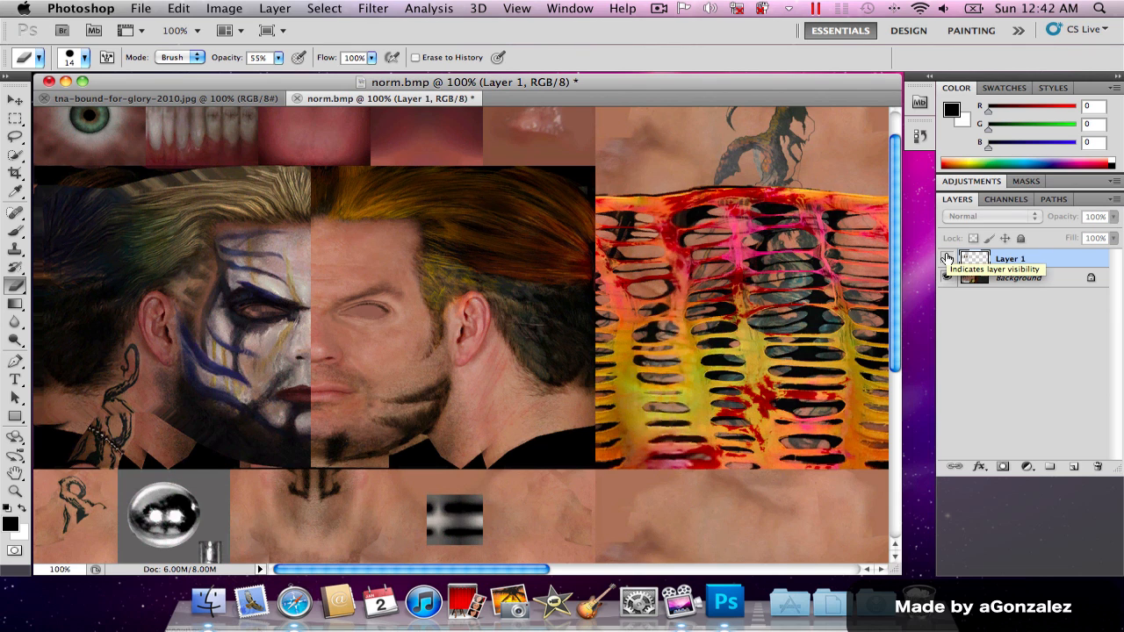
{"action": "left_click", "coordinate": [947, 259]}
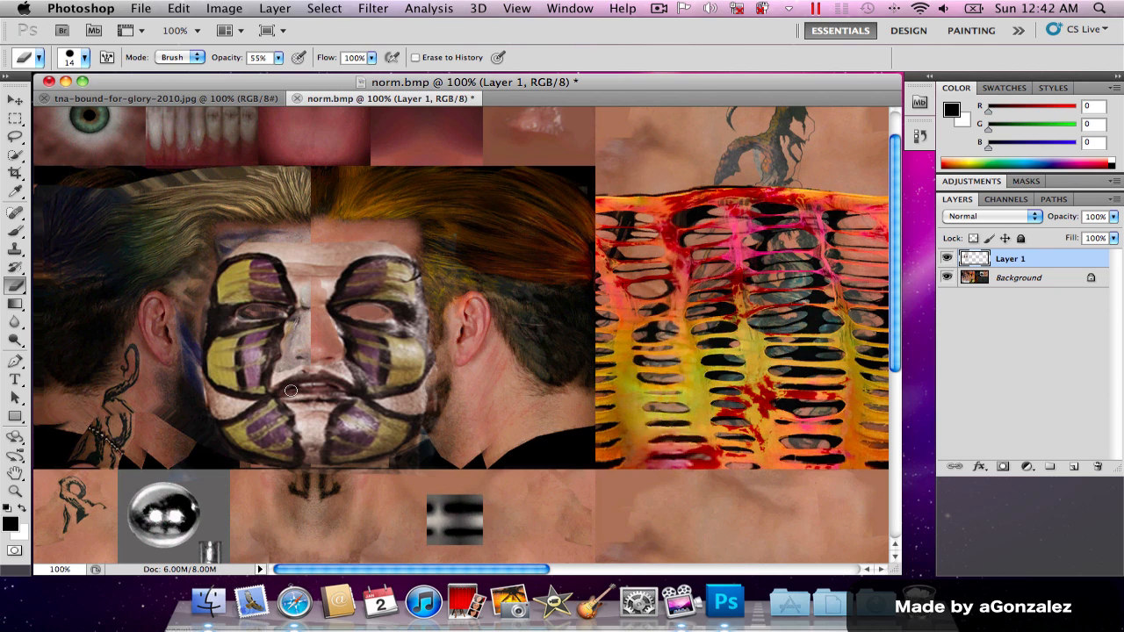
- Select a rectangular area tightly around the painted face's mouth
{"action": "key", "text": "m"}
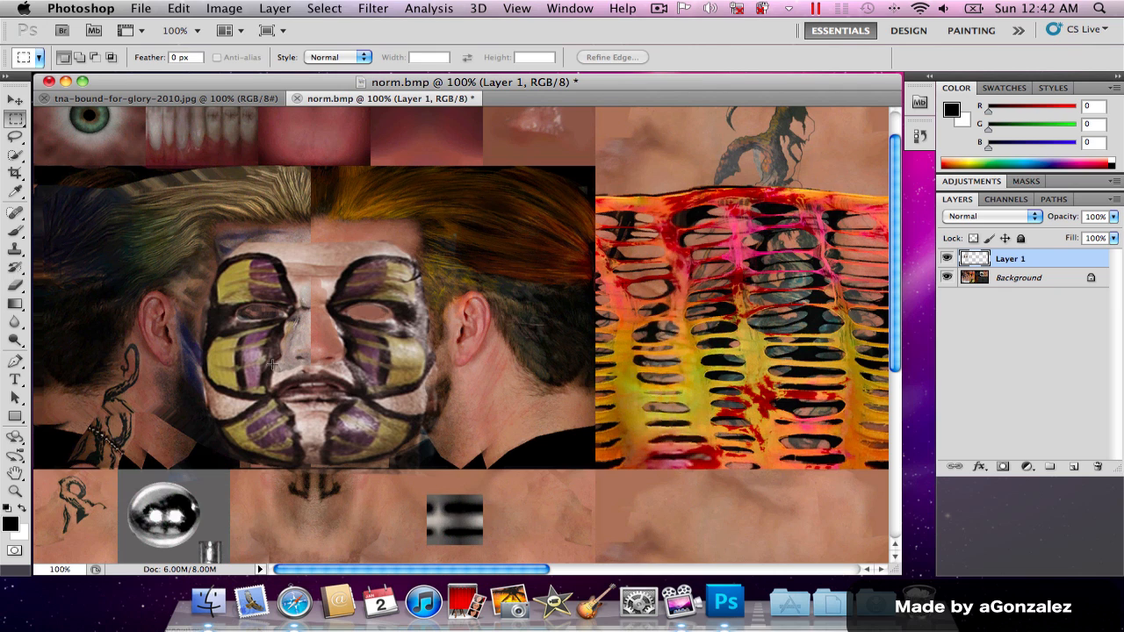
{"action": "left_click_drag", "start_coordinate": [274, 369], "coordinate": [354, 407]}
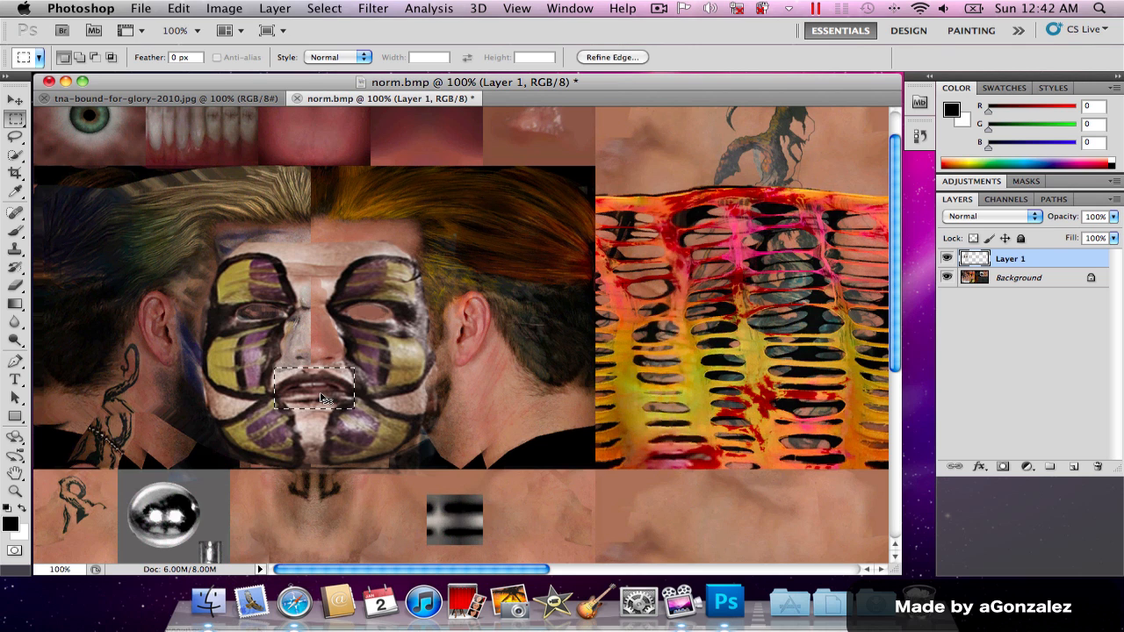
{"action": "key", "text": "super+t"}
{"action": "right_click", "coordinate": [334, 394]}
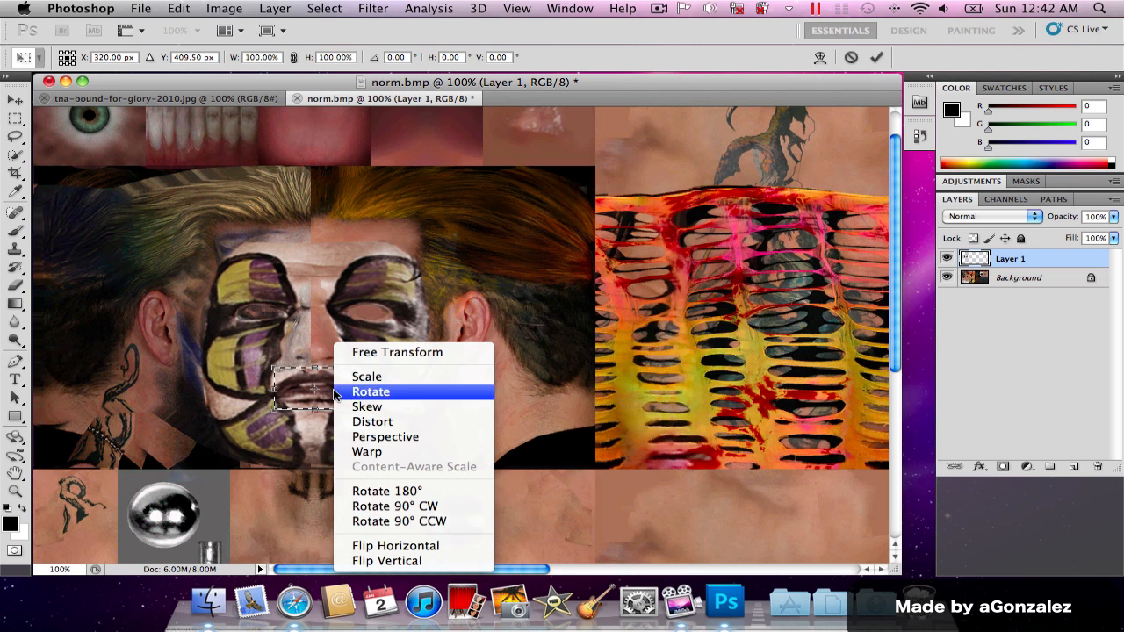
{"action": "left_click", "coordinate": [363, 446]}
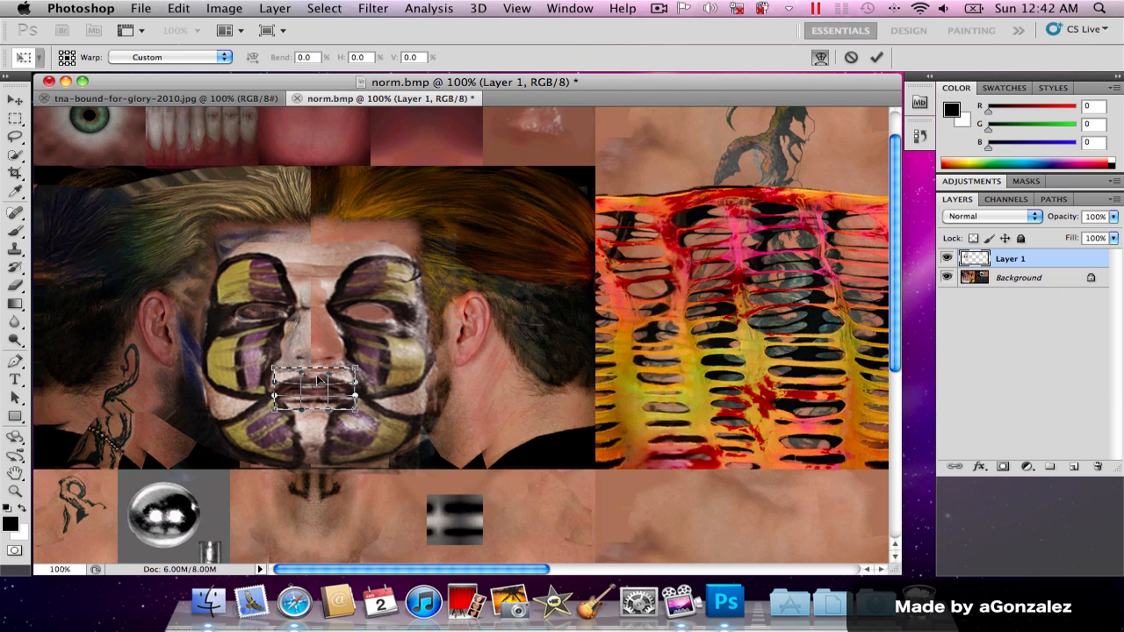
{"action": "left_click_drag", "start_coordinate": [290, 383], "coordinate": [347, 386]}
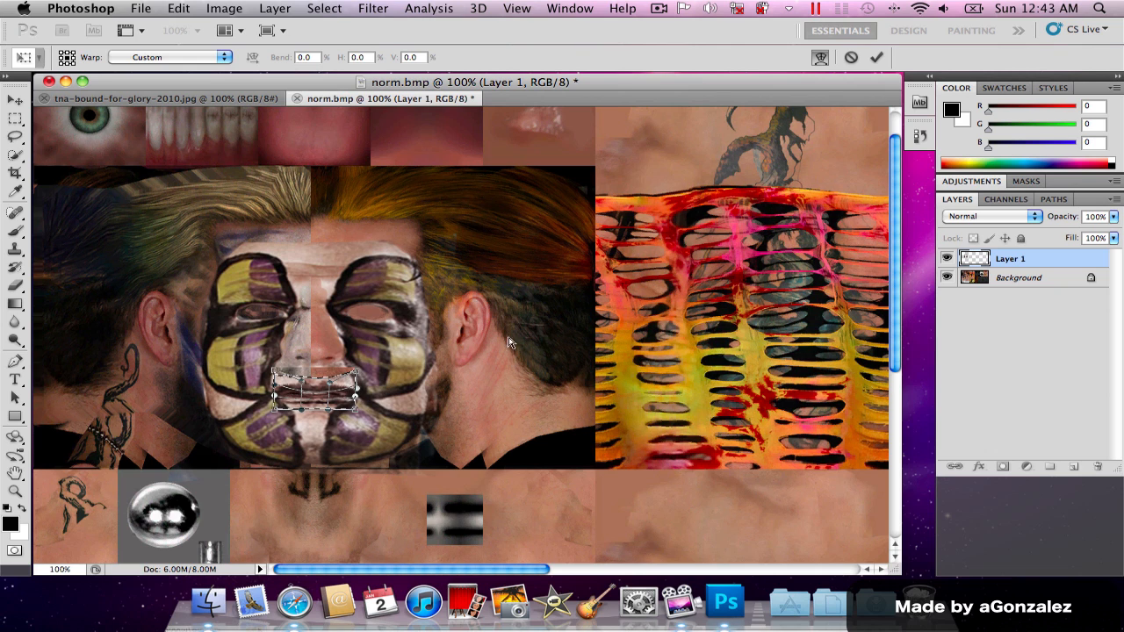
{"action": "left_click", "coordinate": [851, 58]}
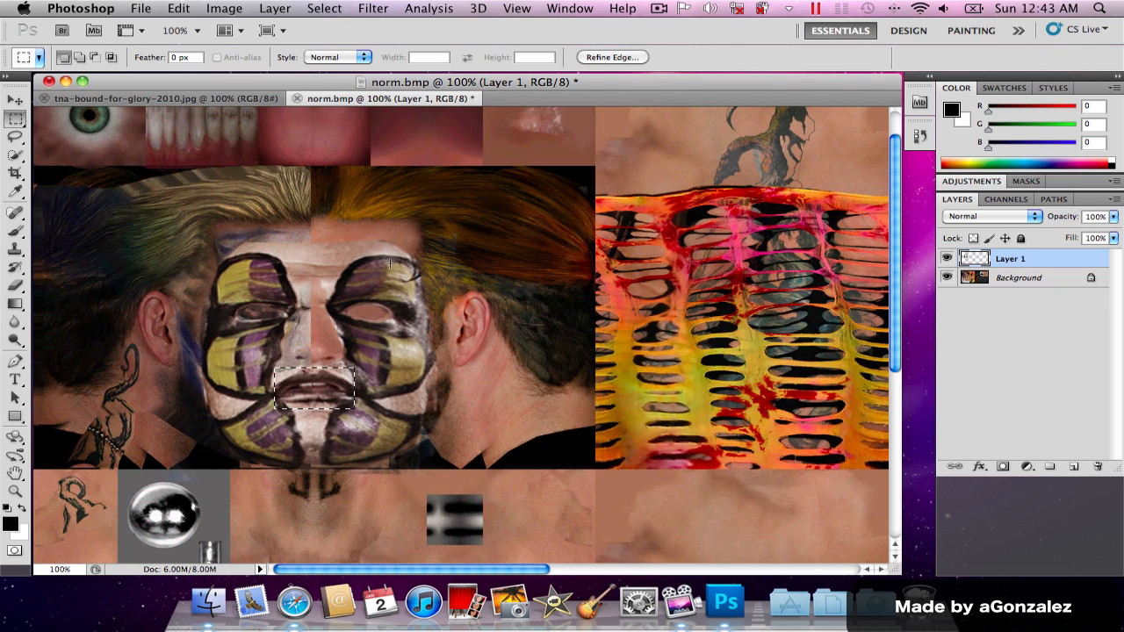
- Squash the selected mouth from its upper edge to 75.47% height and apply the transform
{"action": "key", "text": "super+t"}
{"action": "left_click_drag", "start_coordinate": [314, 367], "coordinate": [314, 376]}
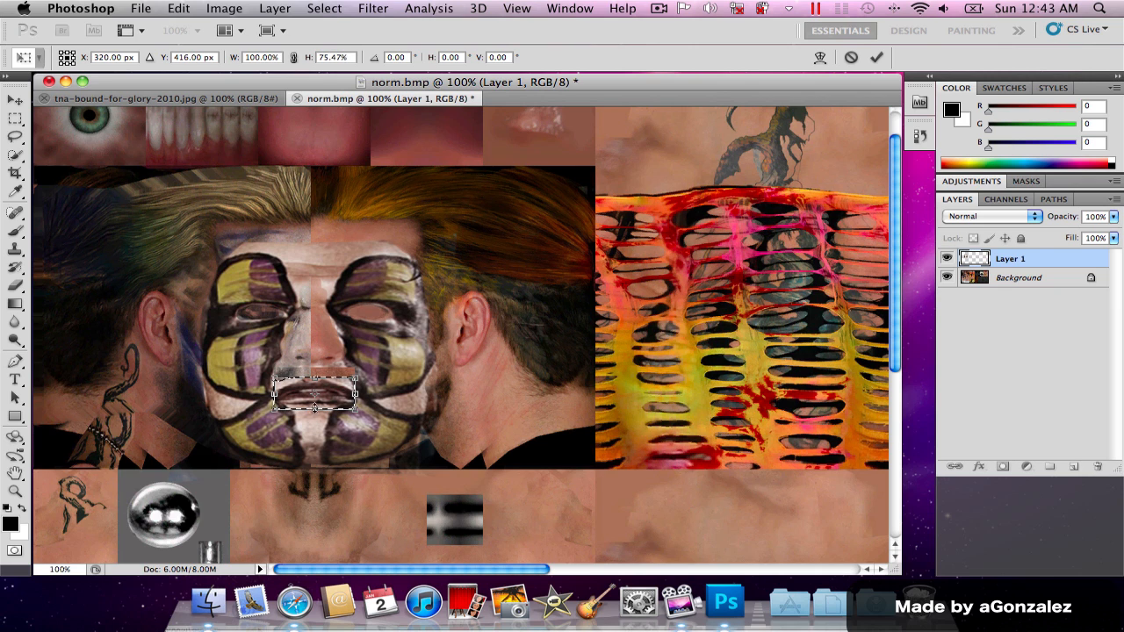
{"action": "key", "text": "Return"}
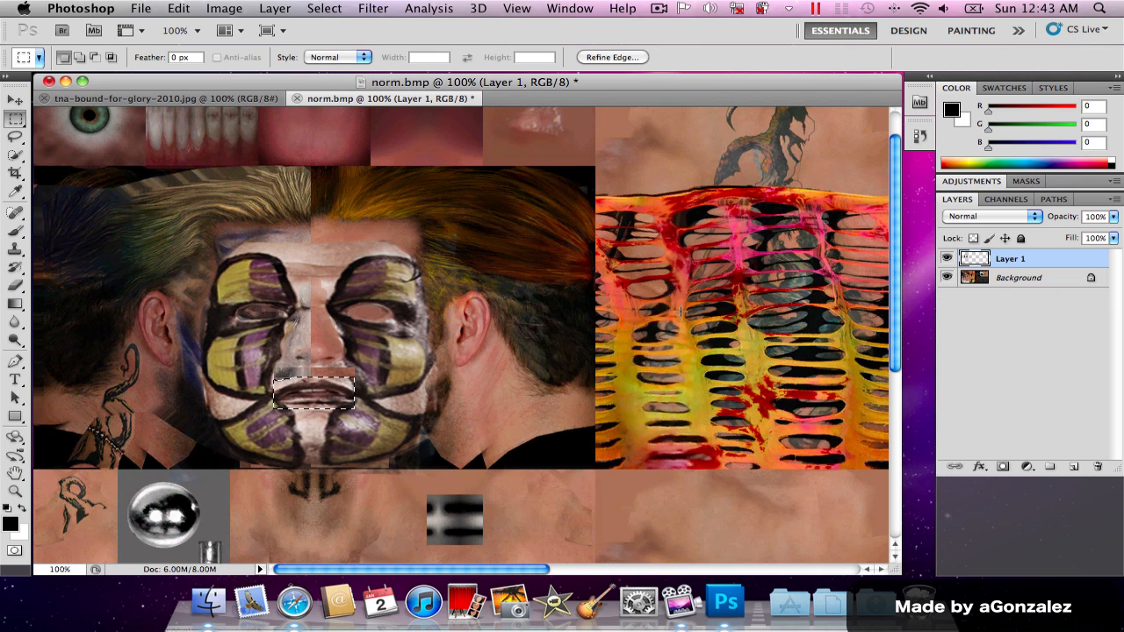
- Lower the painted face layer to 41% opacity, check the mouth's placement against the texture's lips, and deselect it
{"action": "left_click", "coordinate": [1113, 216]}
{"action": "left_click_drag", "start_coordinate": [1091, 236], "coordinate": [1054, 232]}
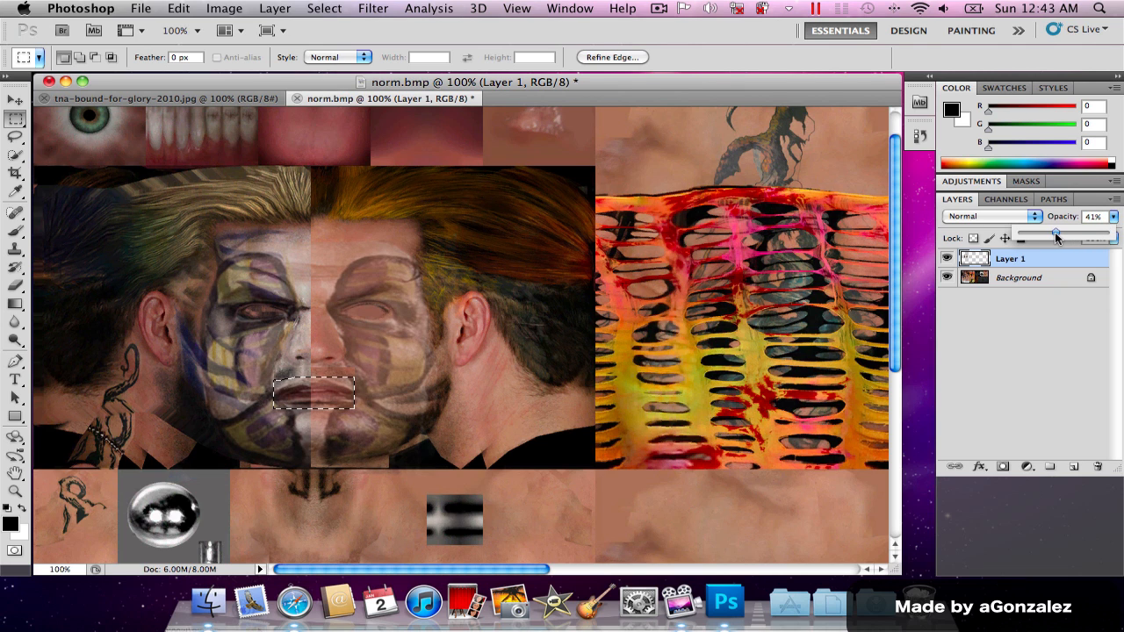
{"action": "left_click", "coordinate": [317, 392]}
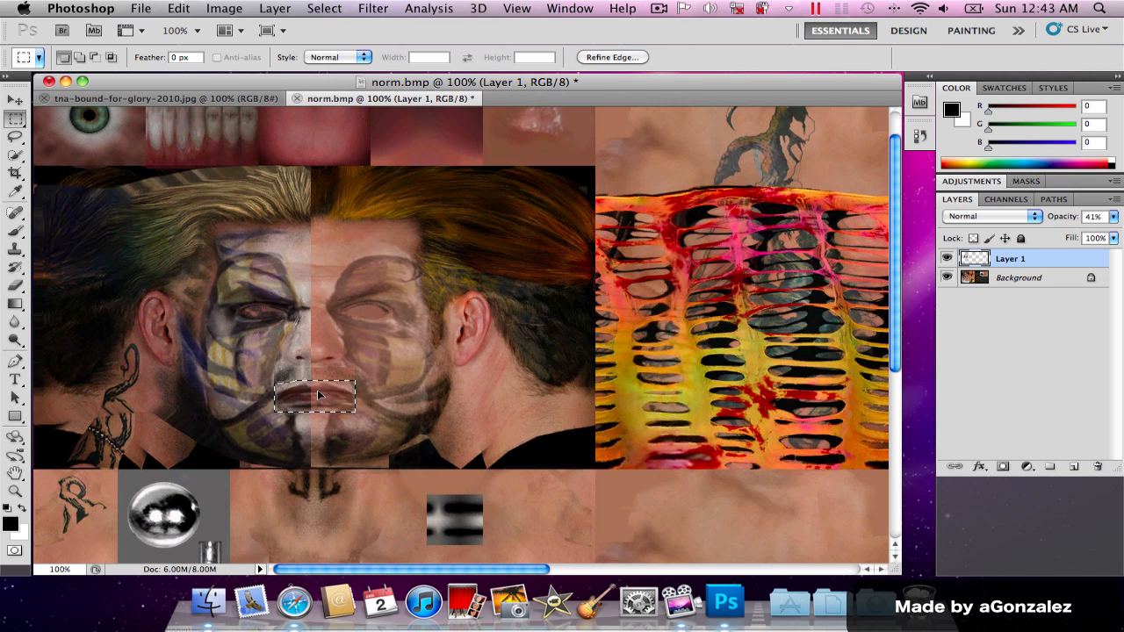
{"action": "left_click_drag", "start_coordinate": [318, 418], "coordinate": [321, 392]}
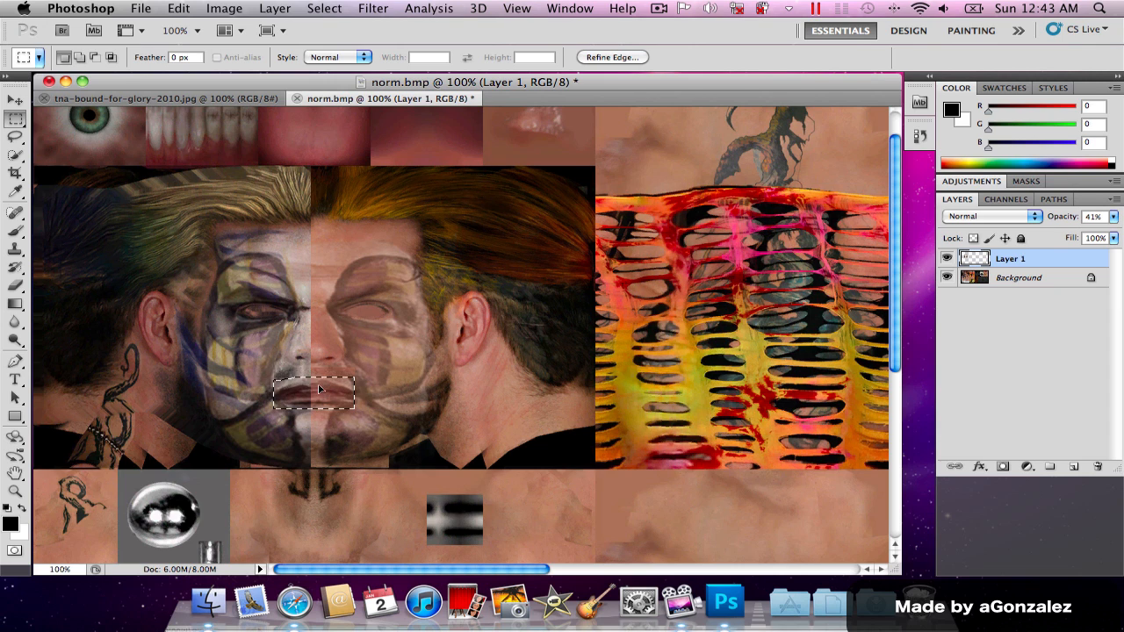
{"action": "key", "text": "Return"}
{"action": "key", "text": "super+d"}
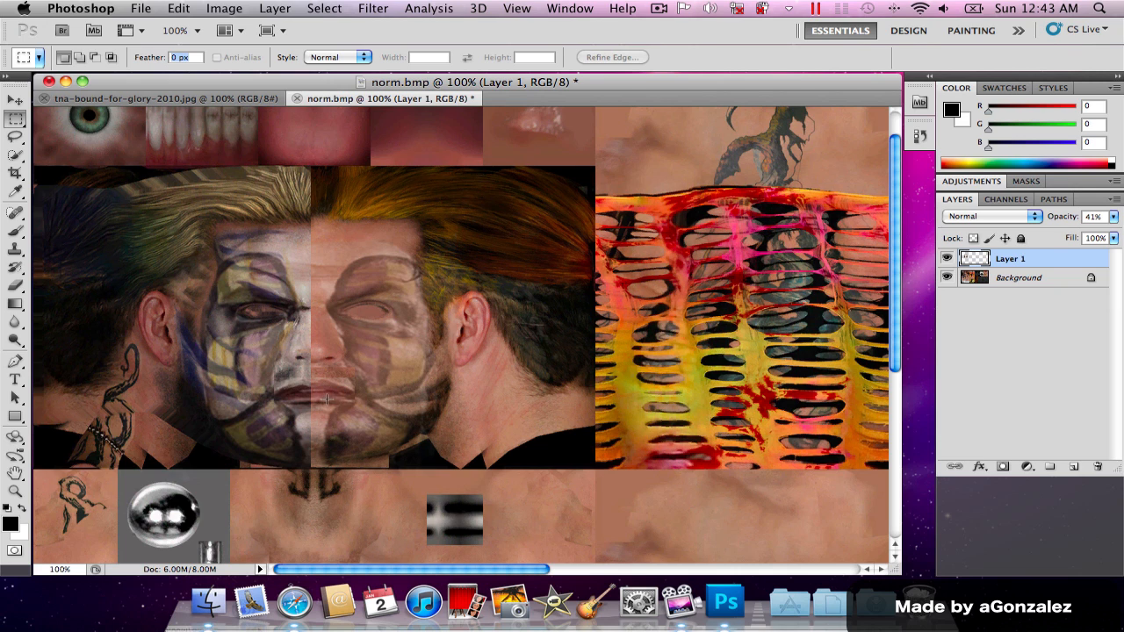
- Set the painted face layer to 84% opacity and erase its mouth and upper lip area with the 14 px Eraser
{"action": "left_click", "coordinate": [1112, 217]}
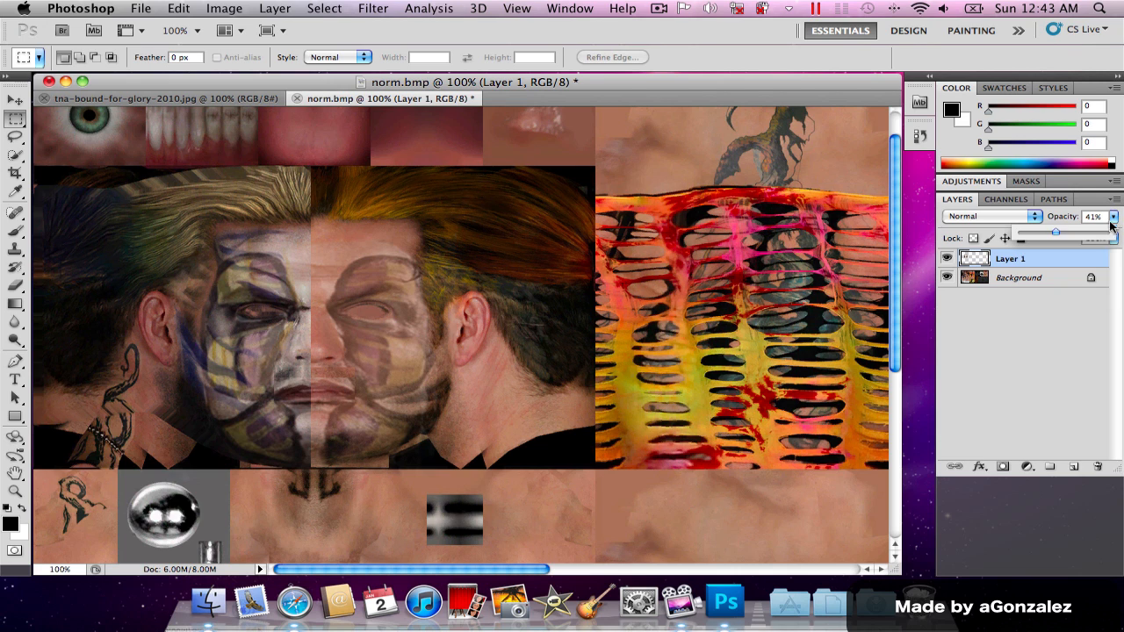
{"action": "left_click_drag", "start_coordinate": [1085, 235], "coordinate": [1093, 235]}
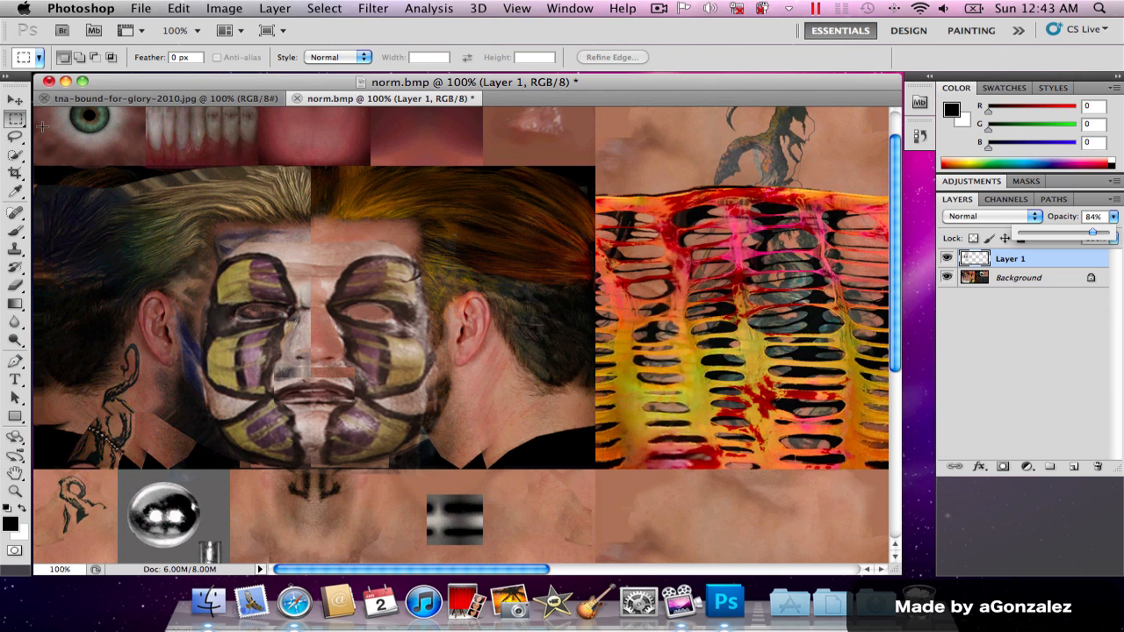
{"action": "key", "text": "e"}
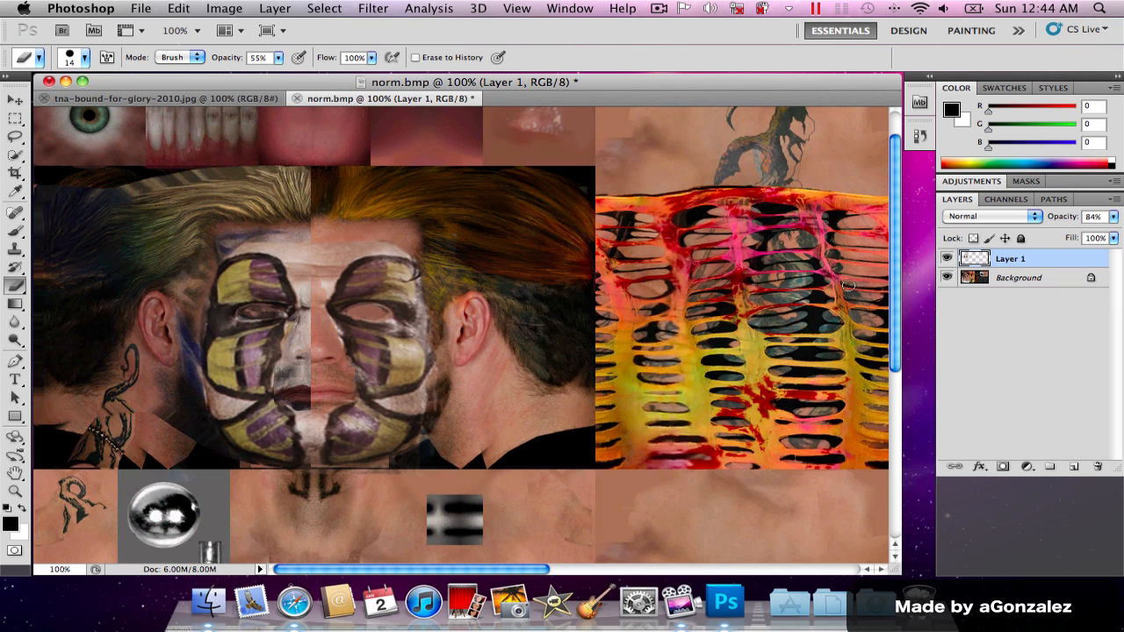
- Toggle the painted face layer off and on to check the erased mouth area against the original texture
{"action": "left_click", "coordinate": [948, 260]}
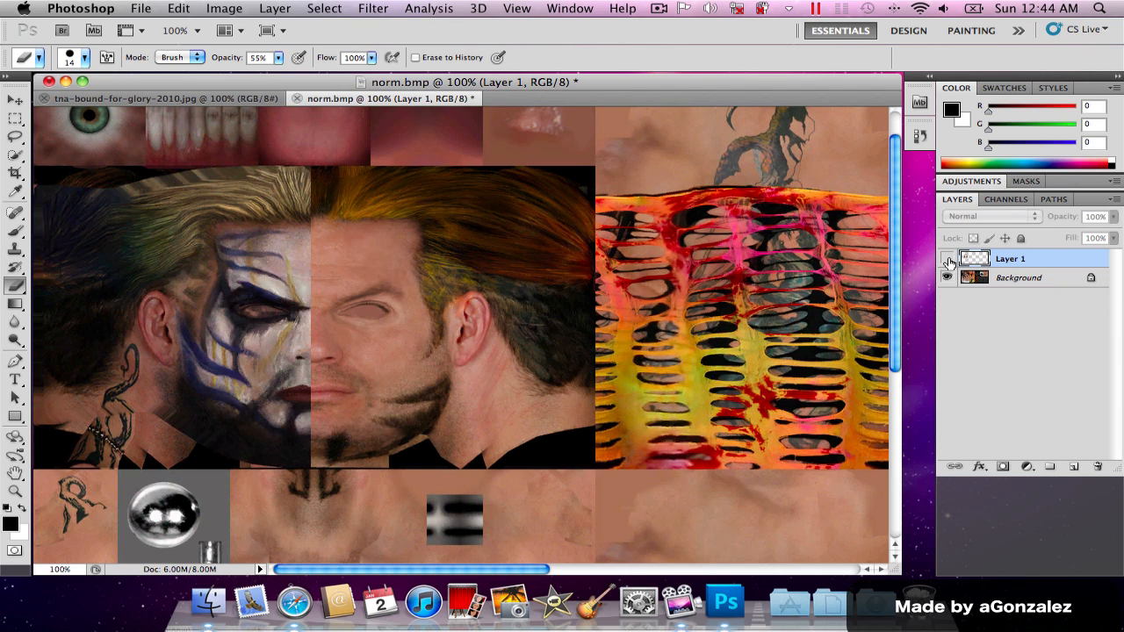
{"action": "left_click", "coordinate": [947, 260]}
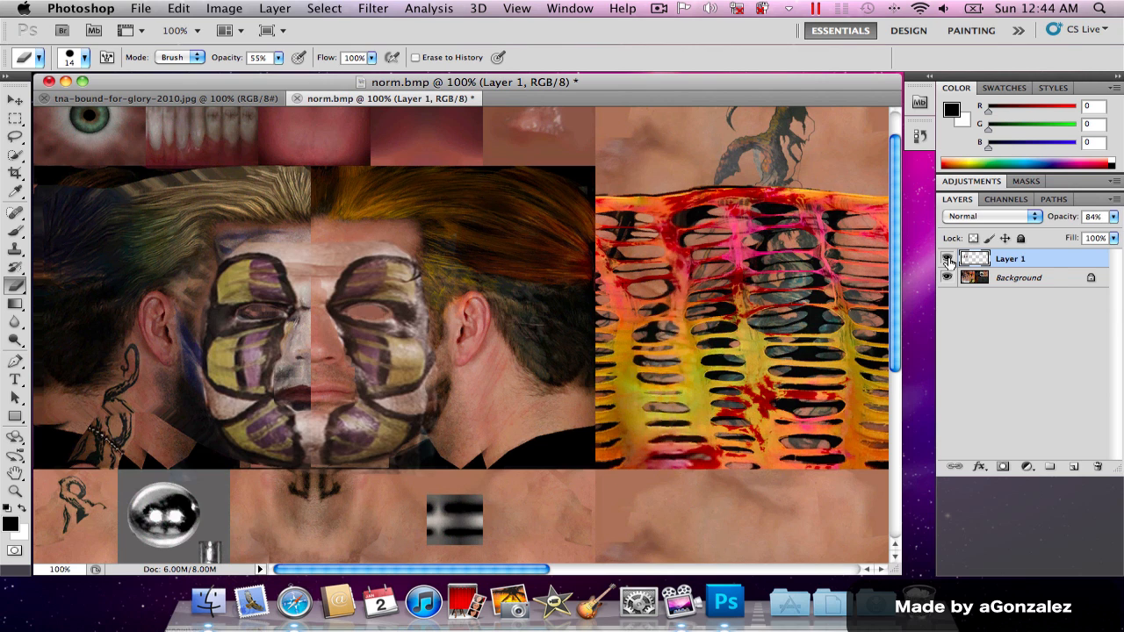
{"action": "key", "text": "m"}
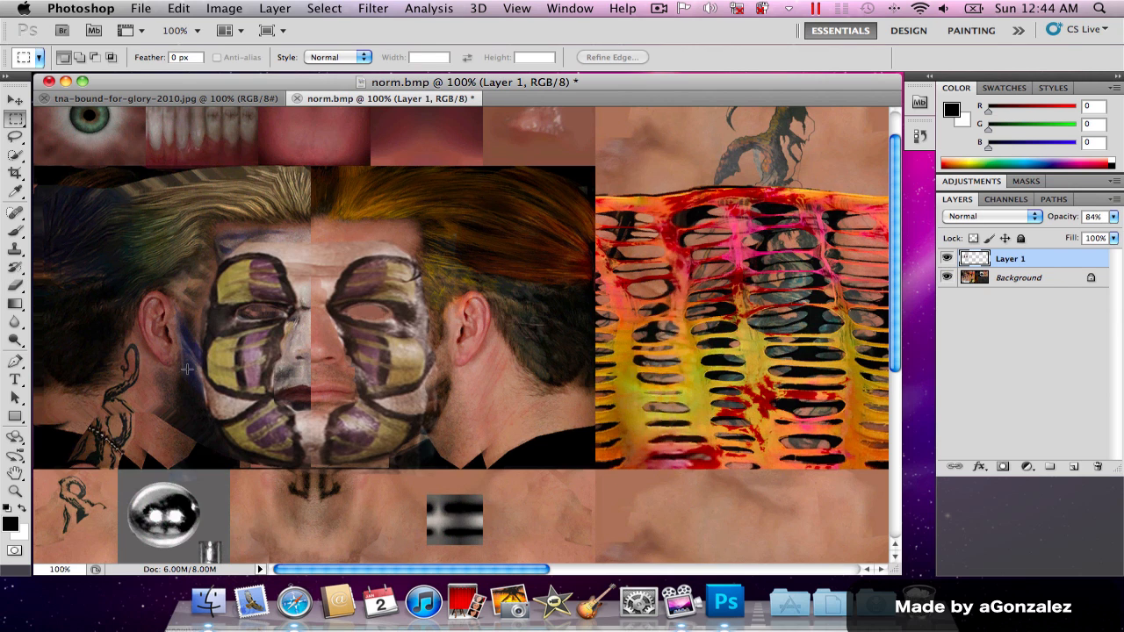
- Select the painted chin below the mouth and warp its side and lower edges inward and upward to round the jaw, then apply
{"action": "mouse_move", "coordinate": [201, 396]}
{"action": "left_mouse_down"}
{"action": "mouse_move", "coordinate": [427, 443]}
{"action": "mouse_move", "coordinate": [442, 452]}
{"action": "mouse_move", "coordinate": [431, 471]}
{"action": "left_mouse_up"}
{"action": "left_click_drag", "start_coordinate": [317, 426], "coordinate": [317, 429]}
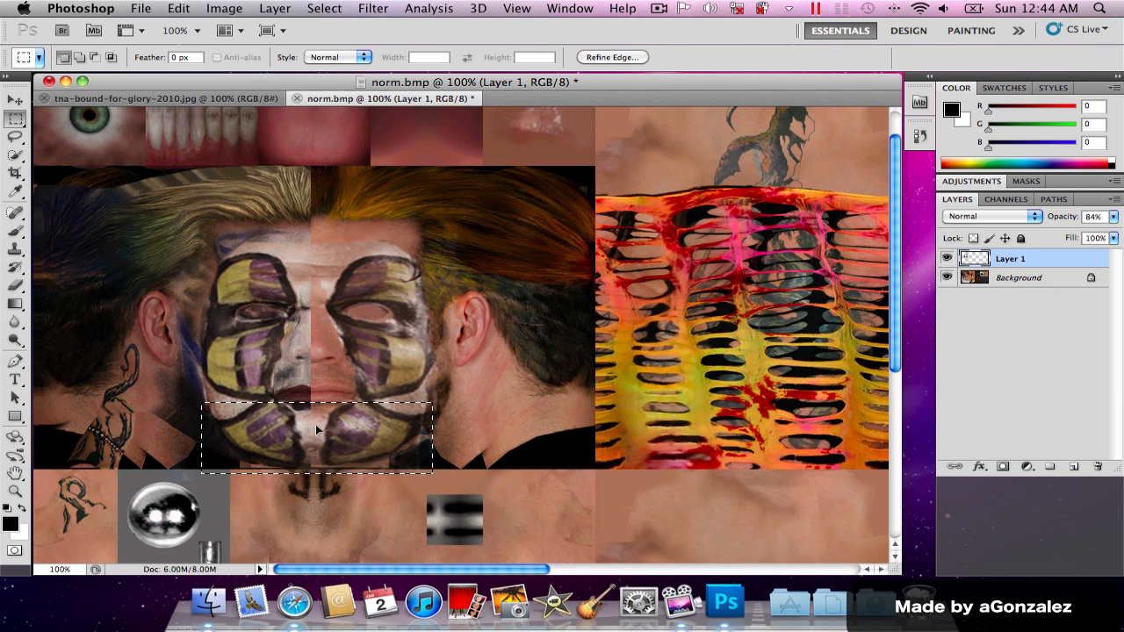
{"action": "key", "text": "super+t"}
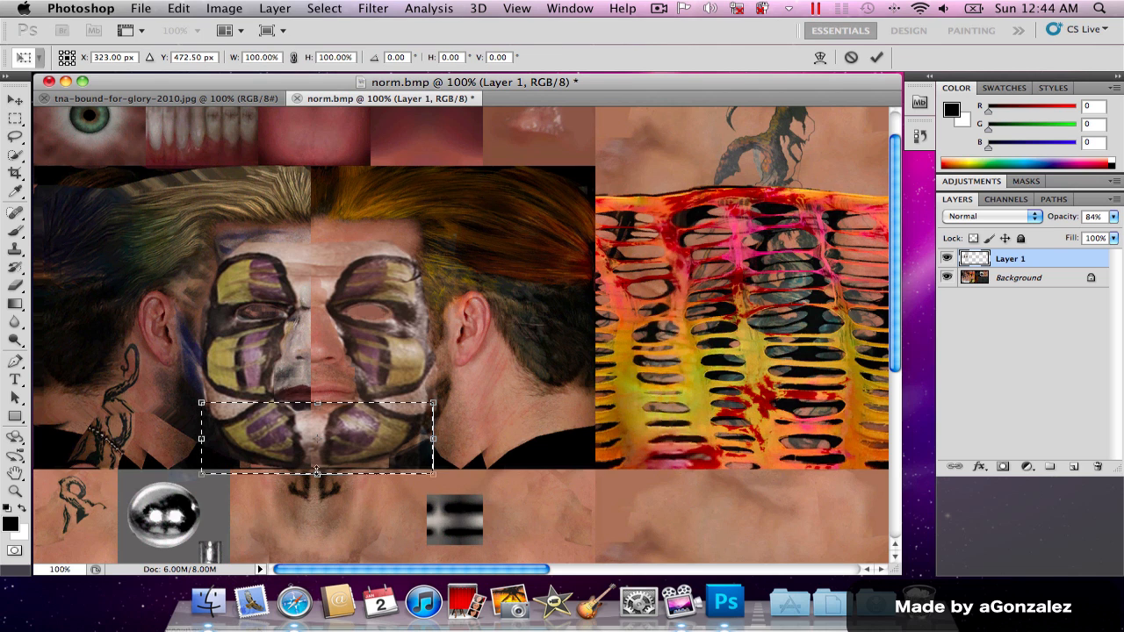
{"action": "right_click", "coordinate": [312, 472]}
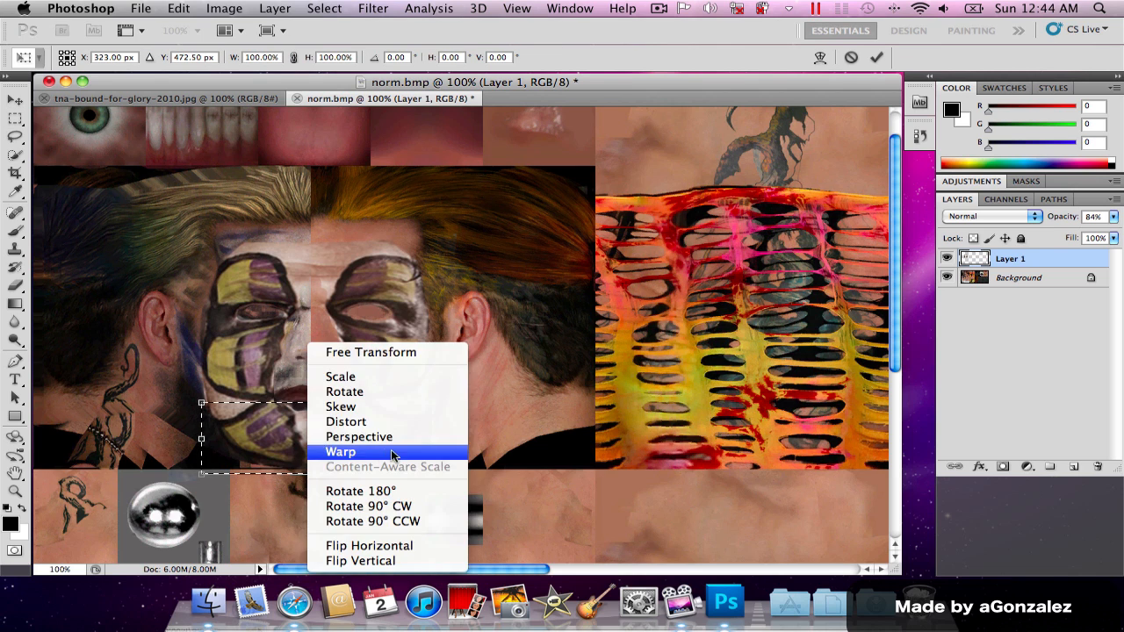
{"action": "left_click", "coordinate": [369, 456]}
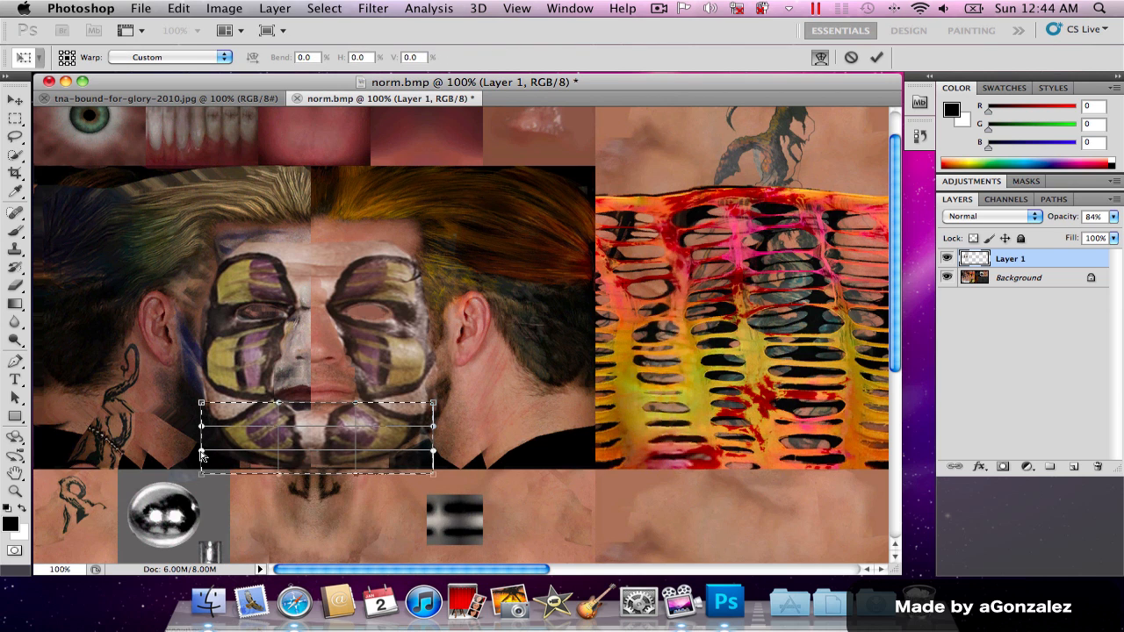
{"action": "left_click_drag", "start_coordinate": [202, 454], "coordinate": [262, 454]}
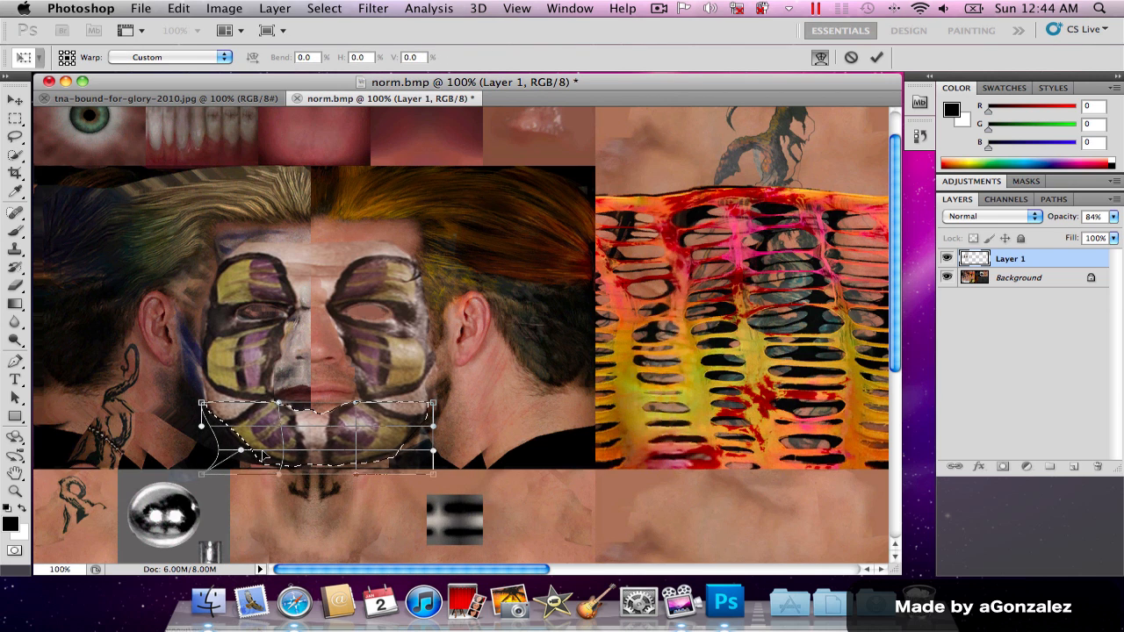
{"action": "left_click_drag", "start_coordinate": [433, 451], "coordinate": [413, 446]}
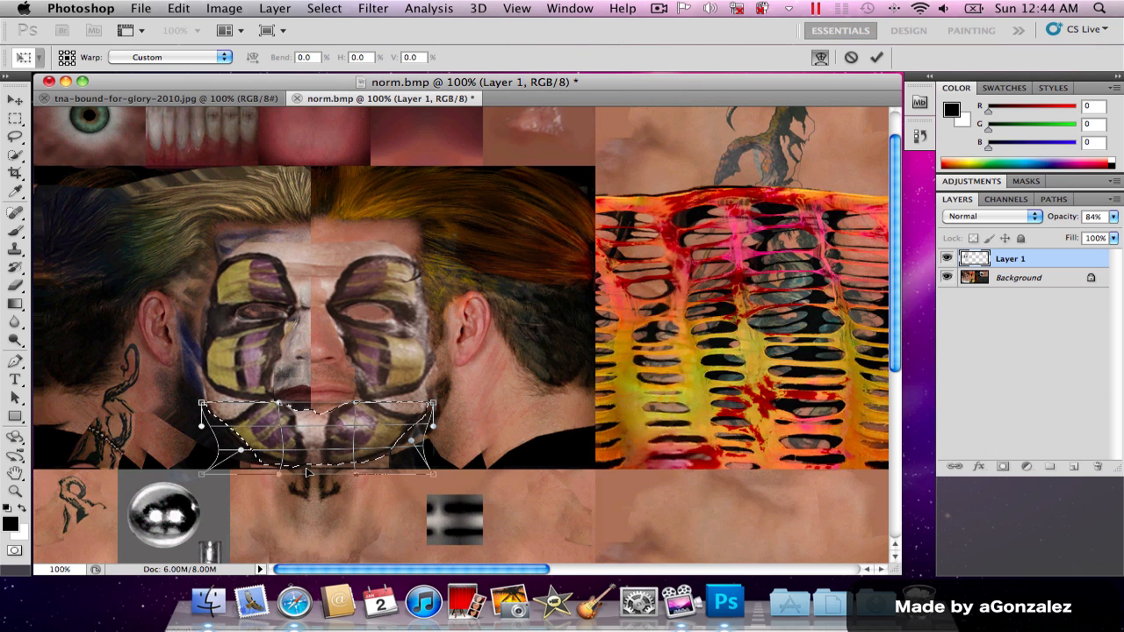
{"action": "left_click_drag", "start_coordinate": [279, 476], "coordinate": [290, 446]}
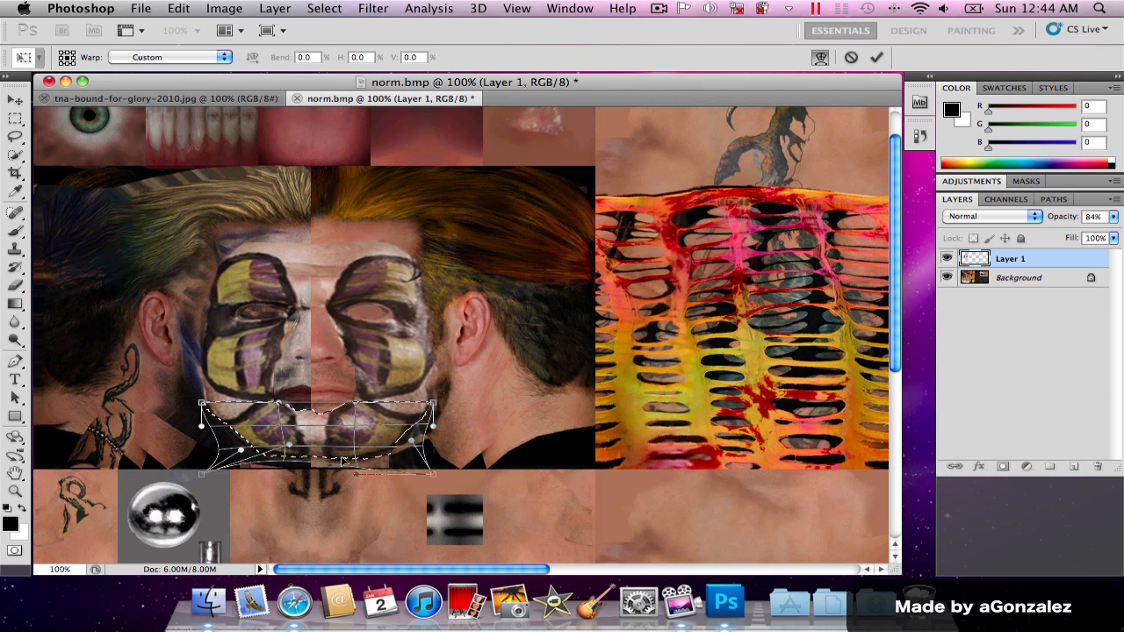
{"action": "left_click_drag", "start_coordinate": [355, 475], "coordinate": [349, 459]}
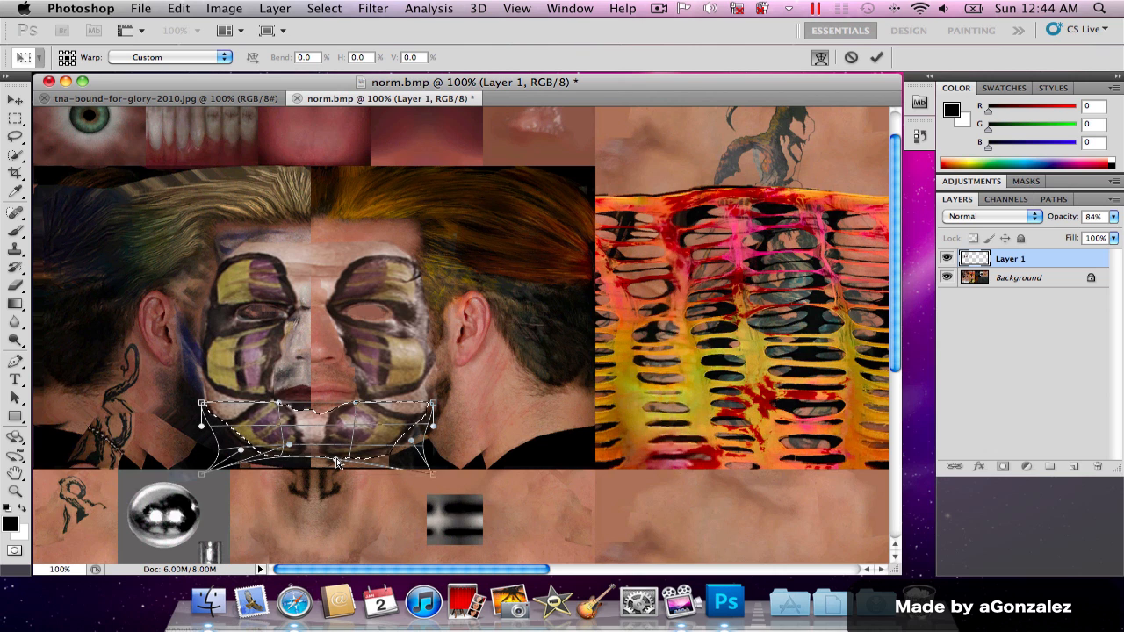
{"action": "key", "text": "Return"}
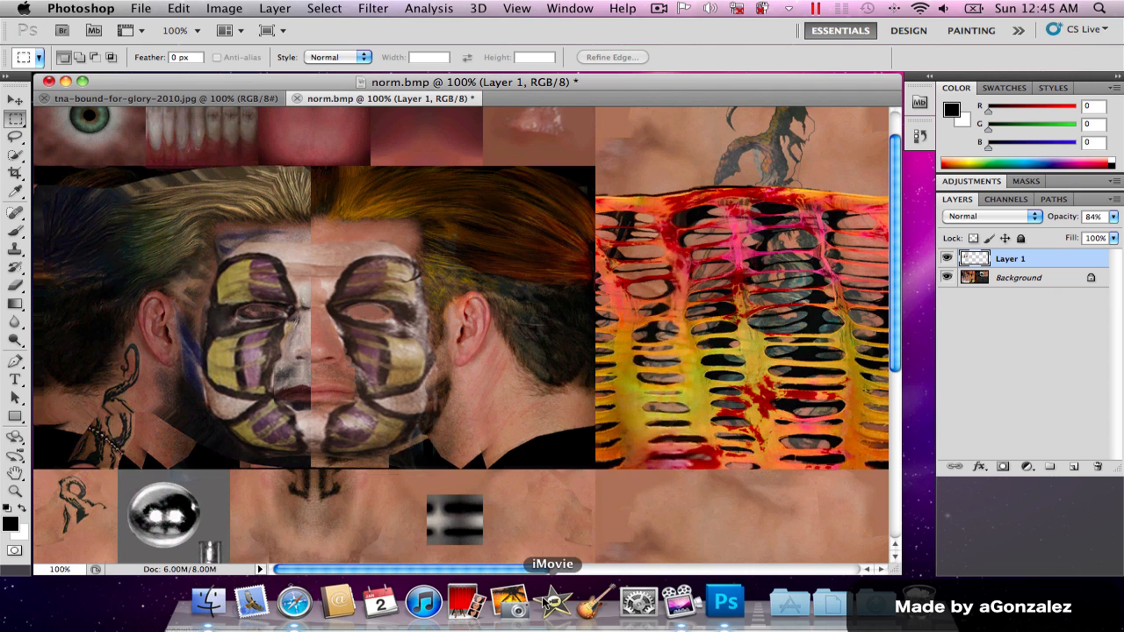
- Compare the warped chin with the poster face, and erase the painted layer's lower-right jaw edge using the 14 px Eraser at 55% opacity
{"action": "left_click", "coordinate": [235, 96]}
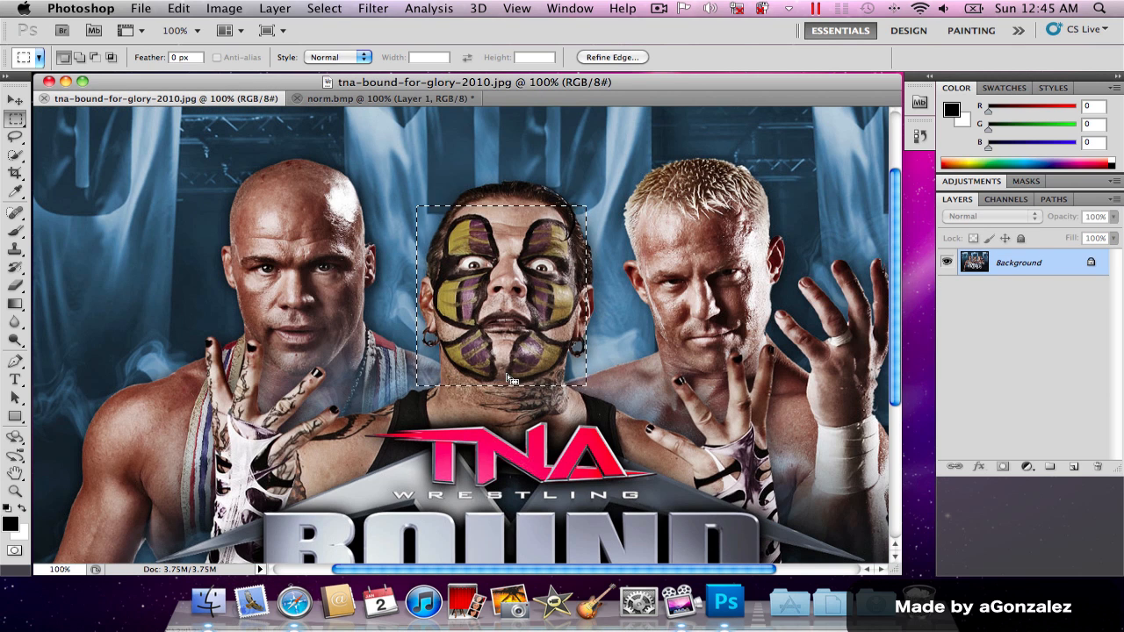
{"action": "left_click", "coordinate": [373, 100]}
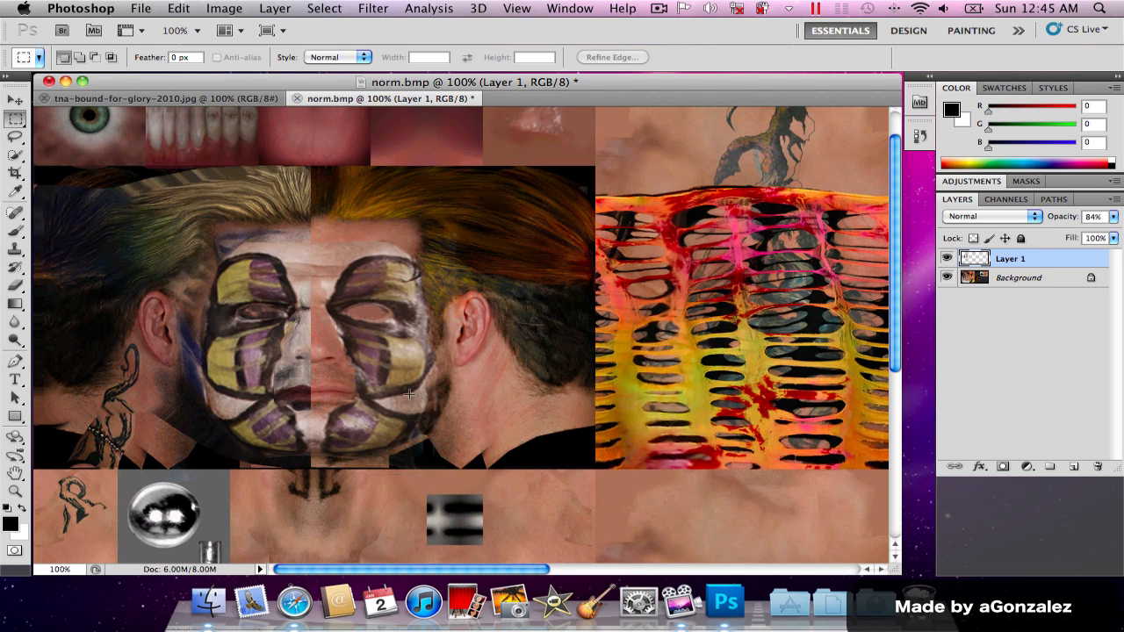
{"action": "key", "text": "e"}
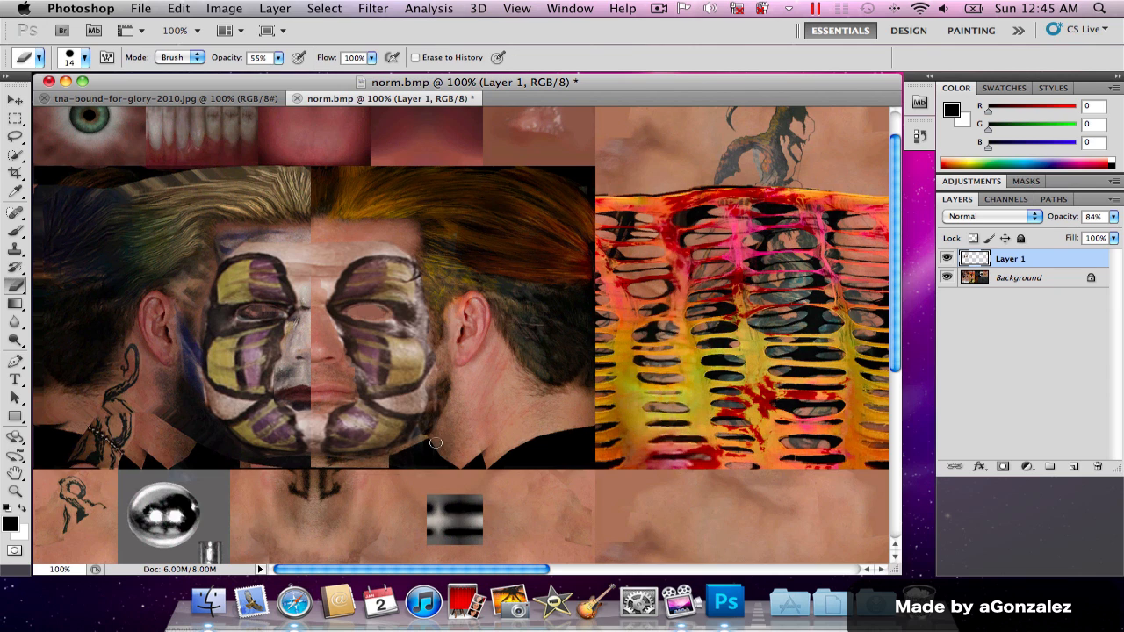
{"action": "left_click_drag", "start_coordinate": [435, 442], "coordinate": [363, 469]}
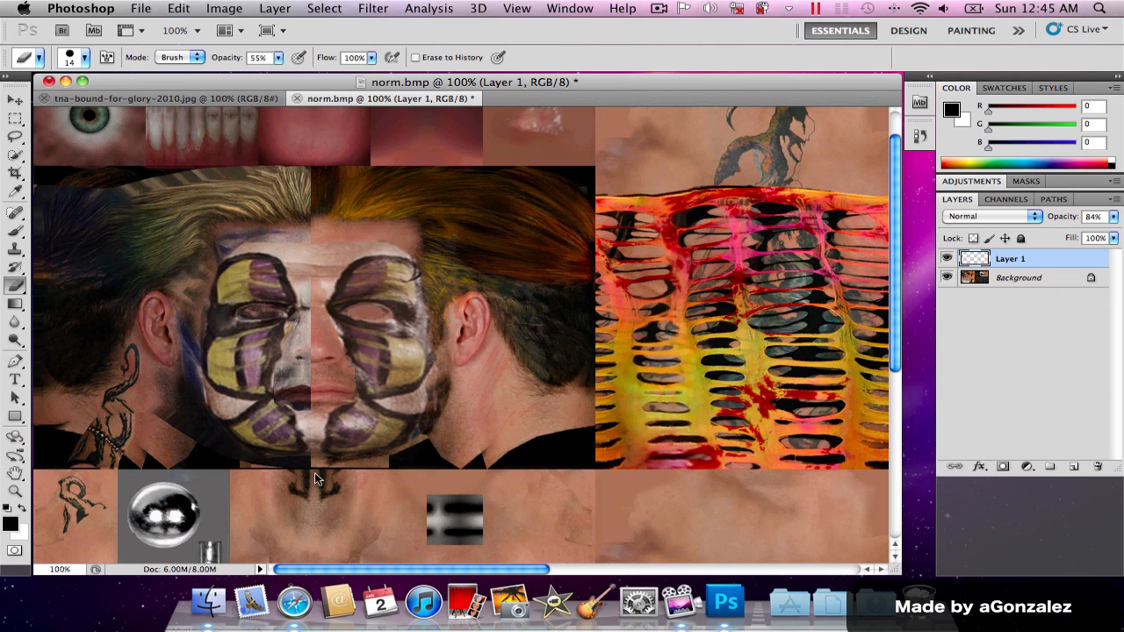